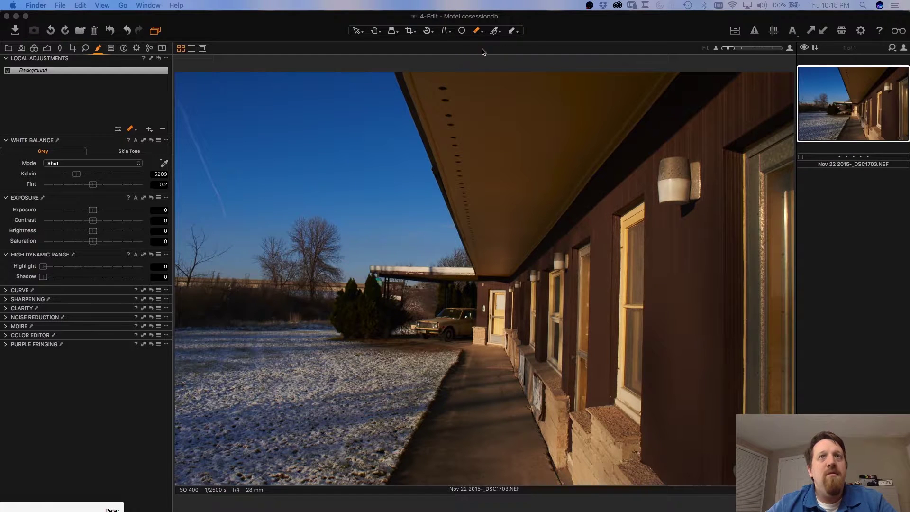
# - Straighten the motel photo along the far roof edge, and set its rotation angle to -2.07
pyautogui.click(429, 35)
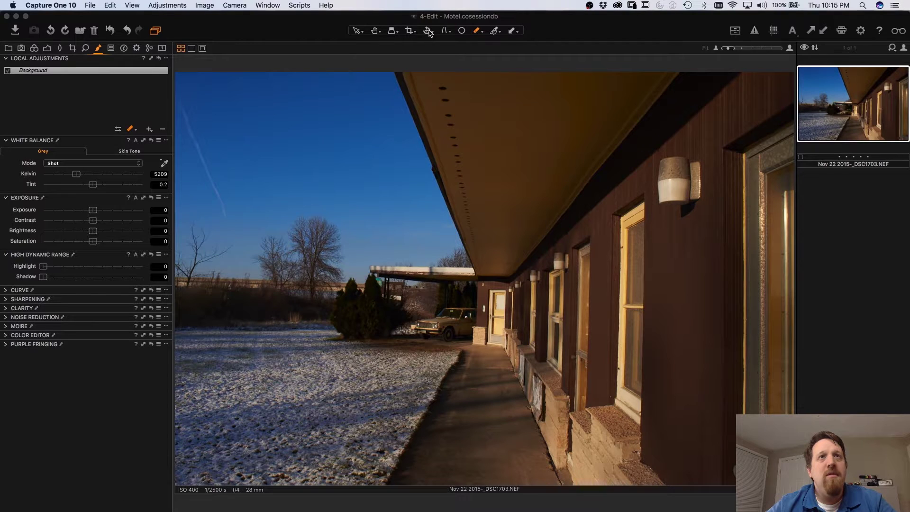
pyautogui.click(429, 32)
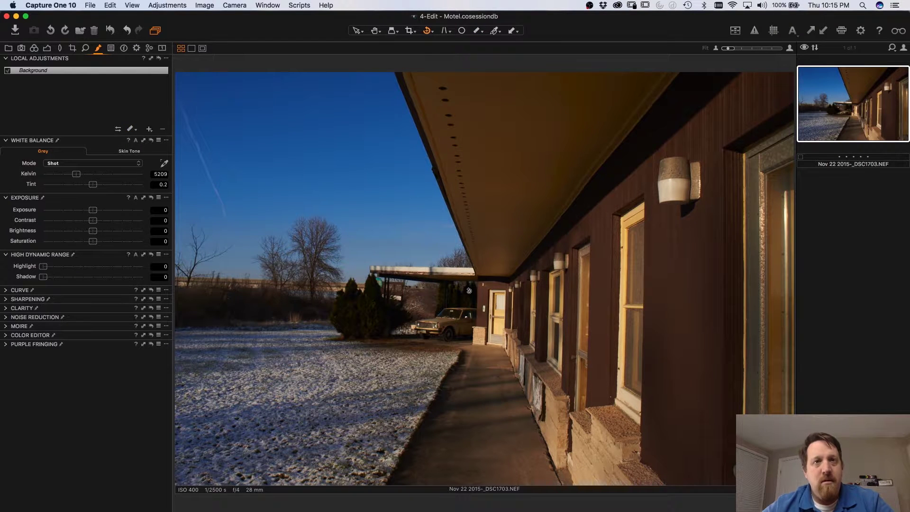
pyautogui.moveTo(481, 277); pyautogui.dragTo(519, 278)
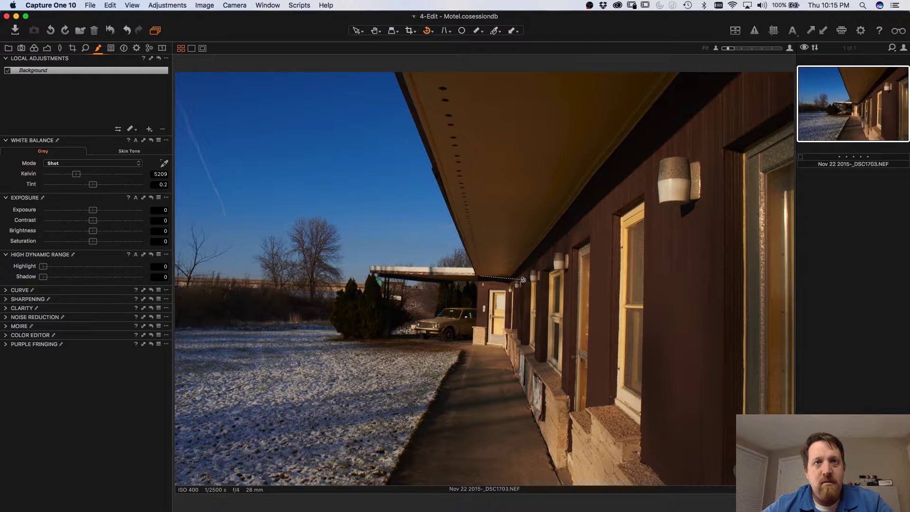
pyautogui.moveTo(523, 279); pyautogui.dragTo(524, 278)
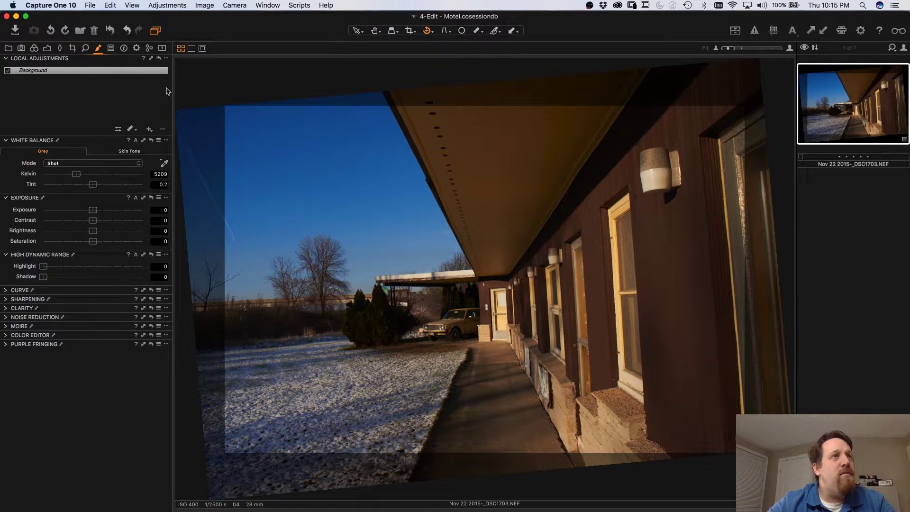
pyautogui.click(72, 48)
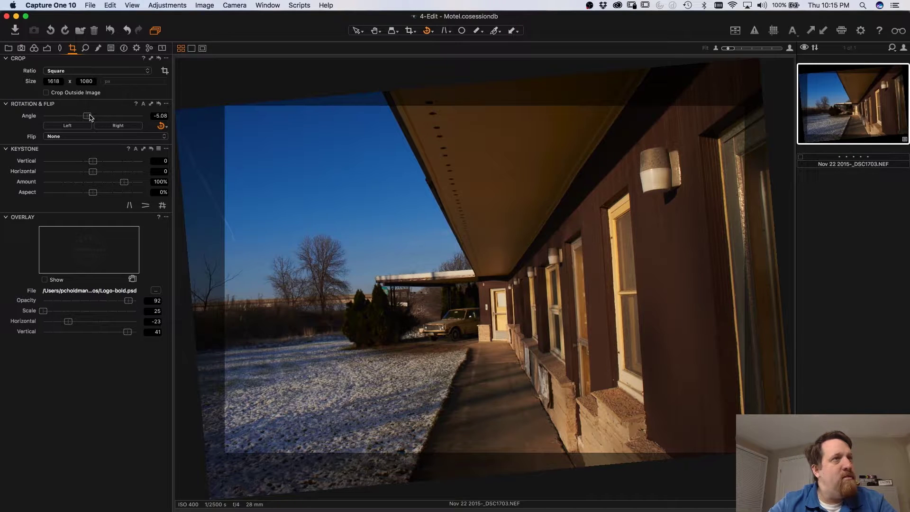
pyautogui.moveTo(87, 118); pyautogui.dragTo(91, 119)
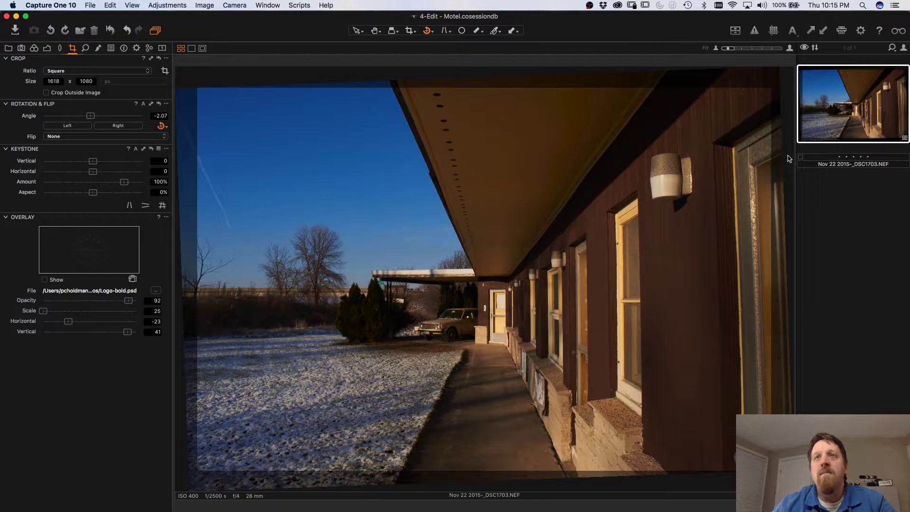
# - Raise the high dynamic range shadow to 16 and the contrast to 12
pyautogui.click(161, 48)
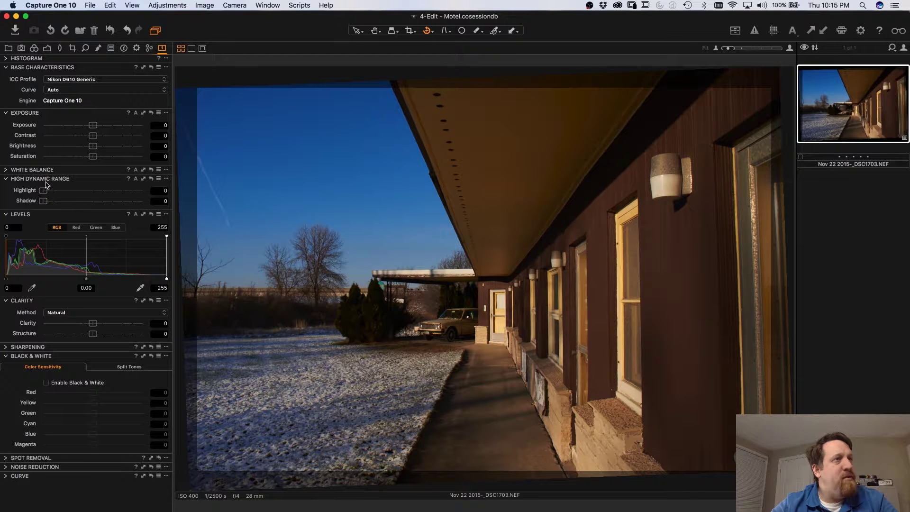
pyautogui.moveTo(44, 203); pyautogui.dragTo(59, 200)
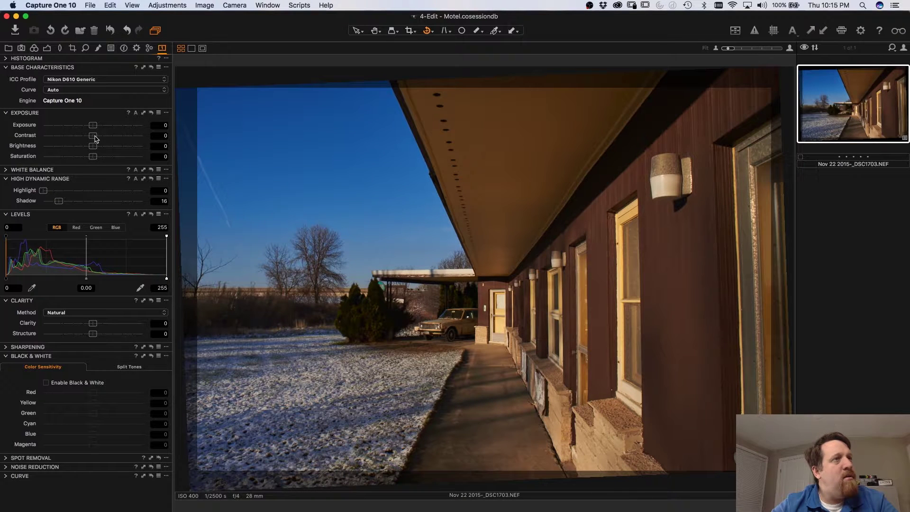
pyautogui.moveTo(94, 136); pyautogui.dragTo(102, 141)
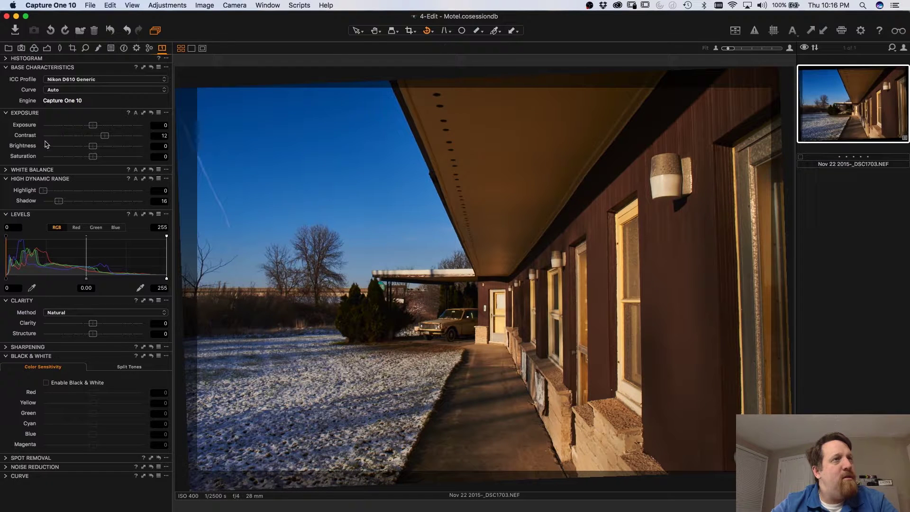
# - Warm the white balance to 5273 Kelvin and set clarity to 24 with the Natural method
pyautogui.click(7, 172)
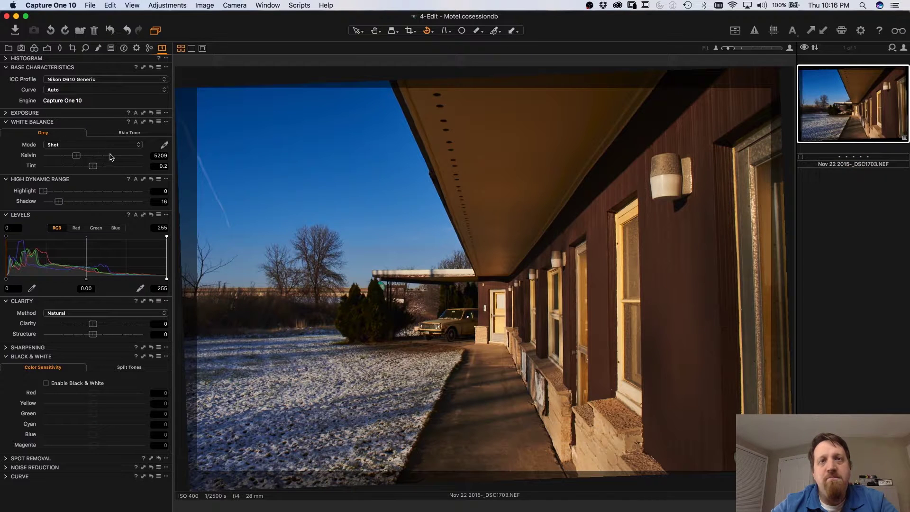
pyautogui.moveTo(76, 156); pyautogui.dragTo(78, 158)
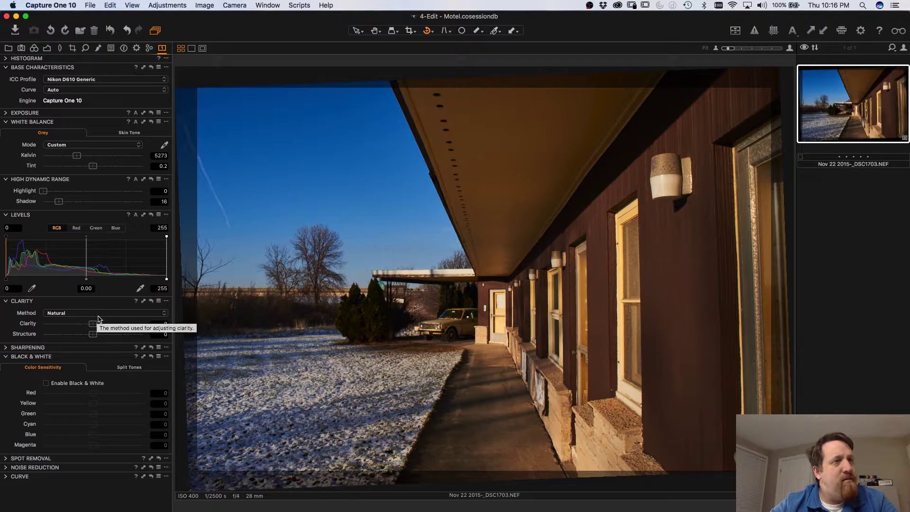
pyautogui.moveTo(93, 324); pyautogui.dragTo(101, 327)
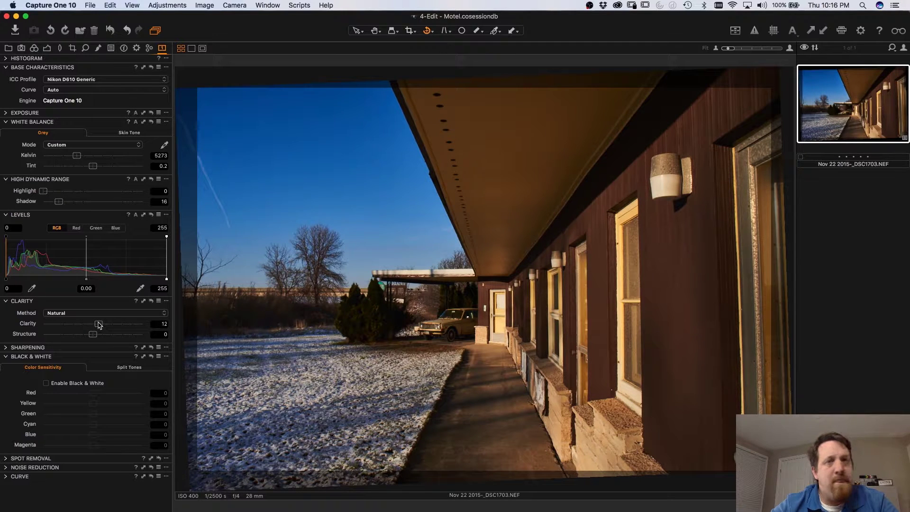
pyautogui.moveTo(100, 325); pyautogui.dragTo(104, 325)
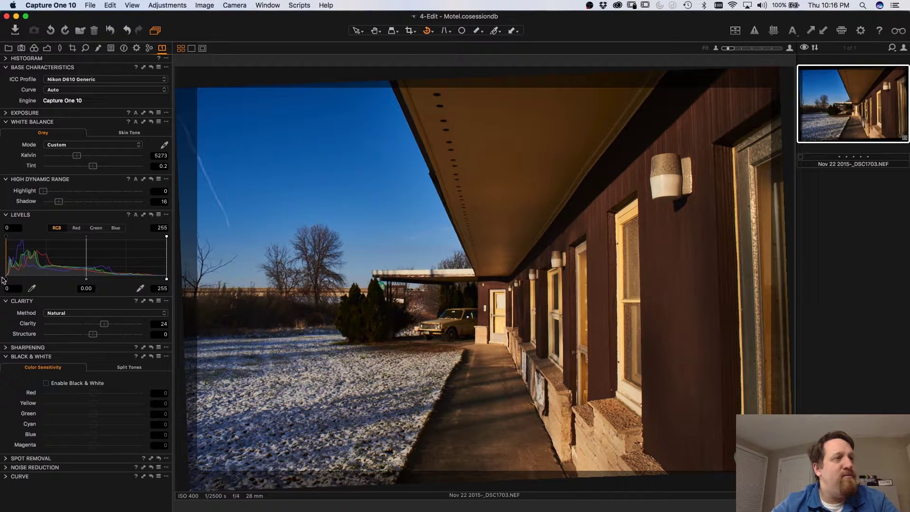
# - Set the RGB input black point in the levels to 2 and the sharpening amount to 410
pyautogui.moveTo(5, 280); pyautogui.dragTo(6, 279)
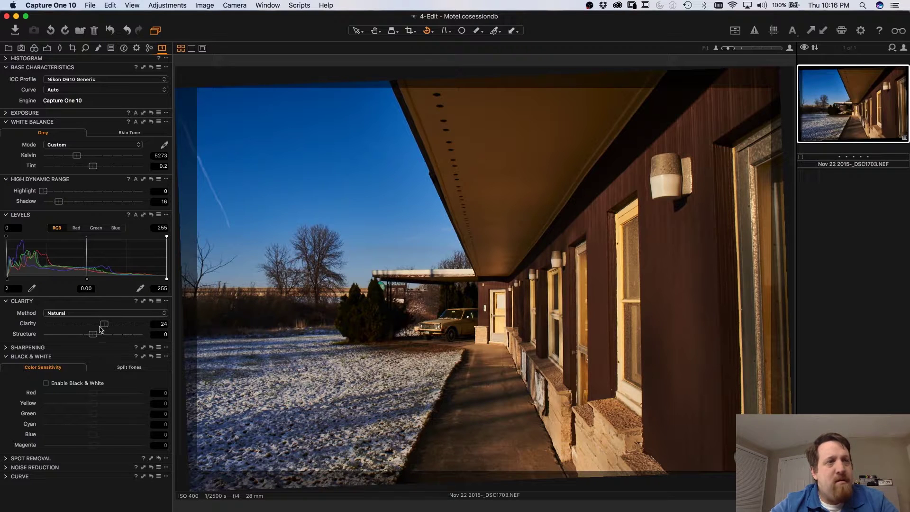
pyautogui.click(6, 347)
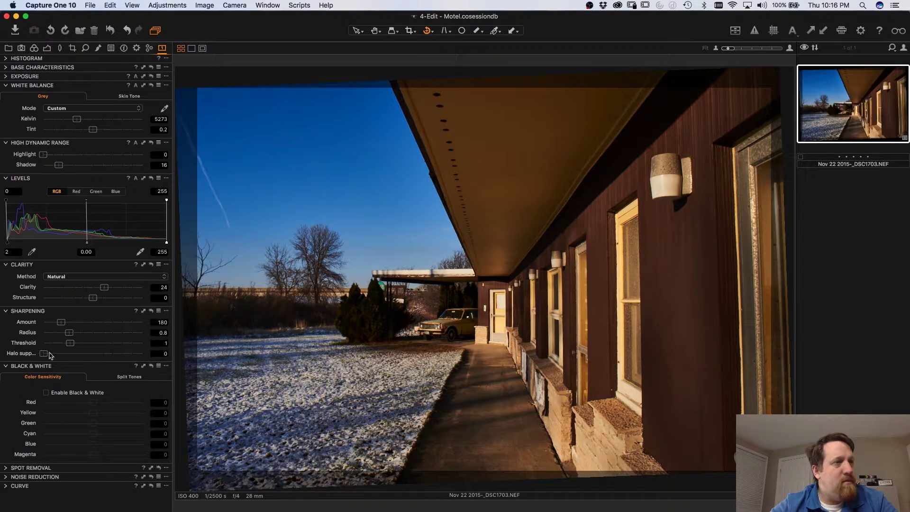
pyautogui.moveTo(61, 326); pyautogui.dragTo(85, 324)
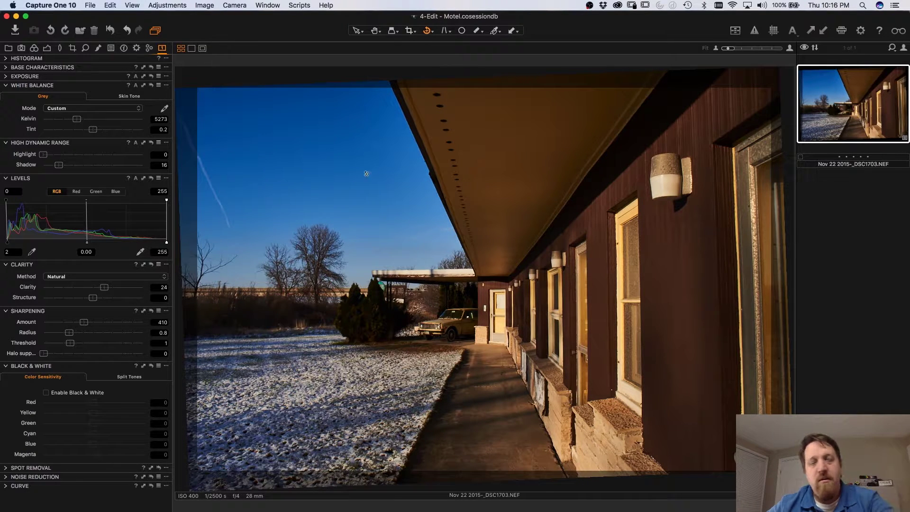
# - Set sharpening halo suppression to 30 and inspect the roof edge against the sky with the loupe
pyautogui.press('k')
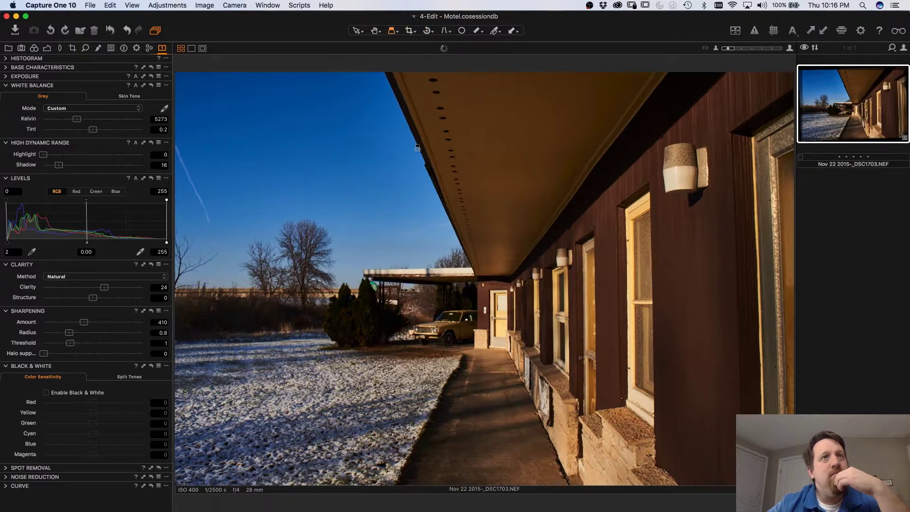
pyautogui.click(416, 146)
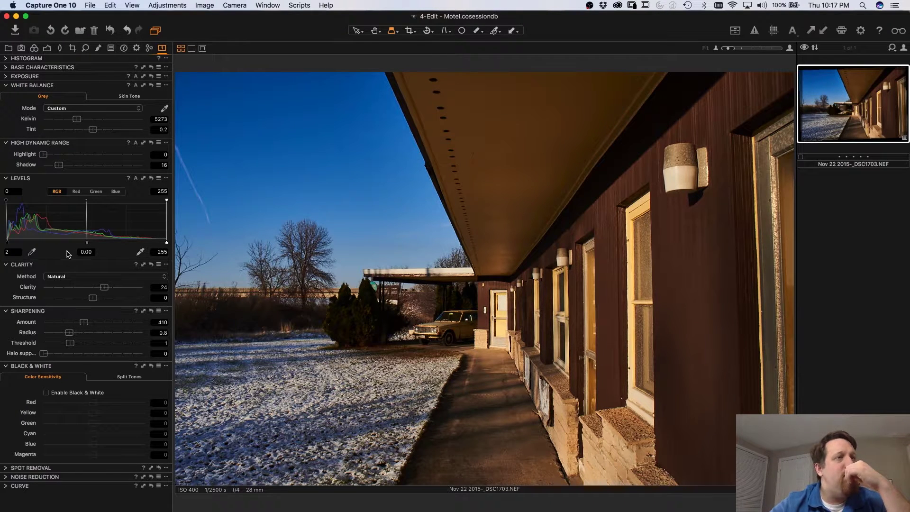
pyautogui.moveTo(42, 353); pyautogui.dragTo(73, 353)
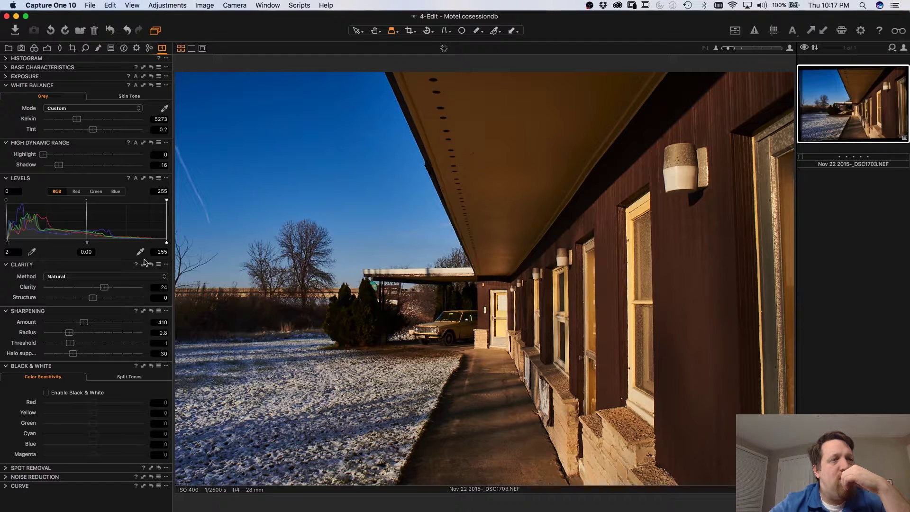
pyautogui.click(429, 175)
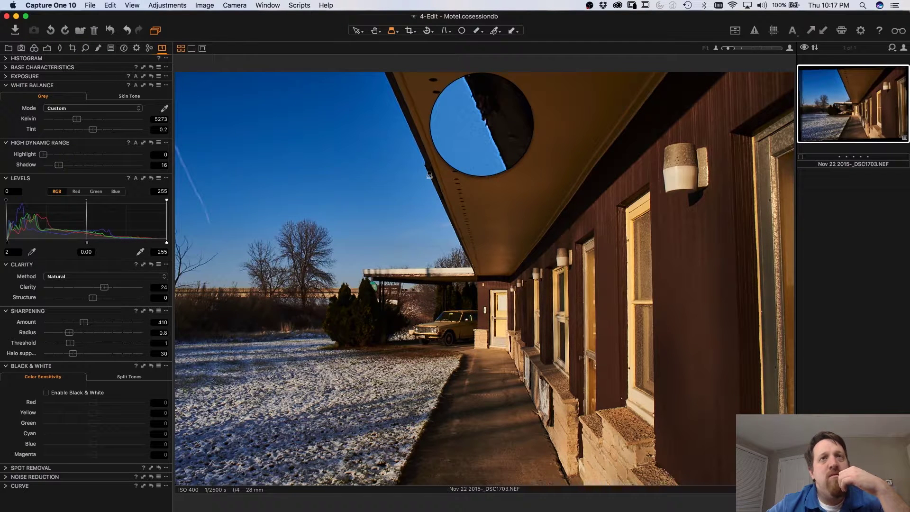
pyautogui.moveTo(429, 174); pyautogui.dragTo(437, 197)
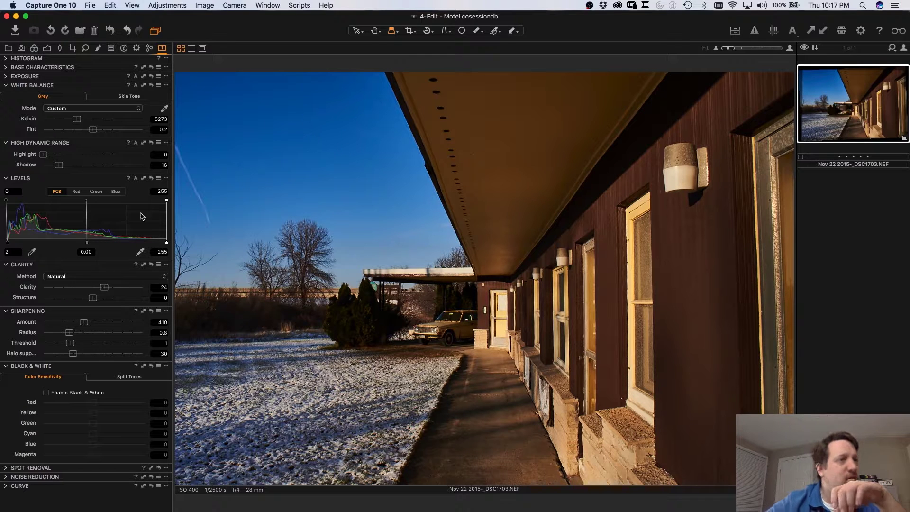
# - Reduce the sharpening amount to 366 and raise clarity to 28
pyautogui.moveTo(85, 323); pyautogui.dragTo(80, 323)
pyautogui.moveTo(104, 288); pyautogui.dragTo(107, 288)
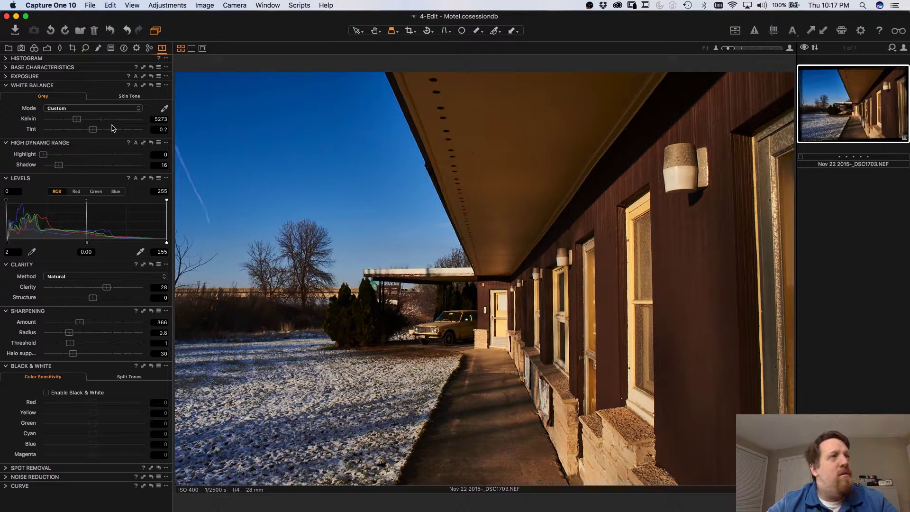
# - Increase the photo's saturation to 9 in the exposure adjustments
pyautogui.click(8, 68)
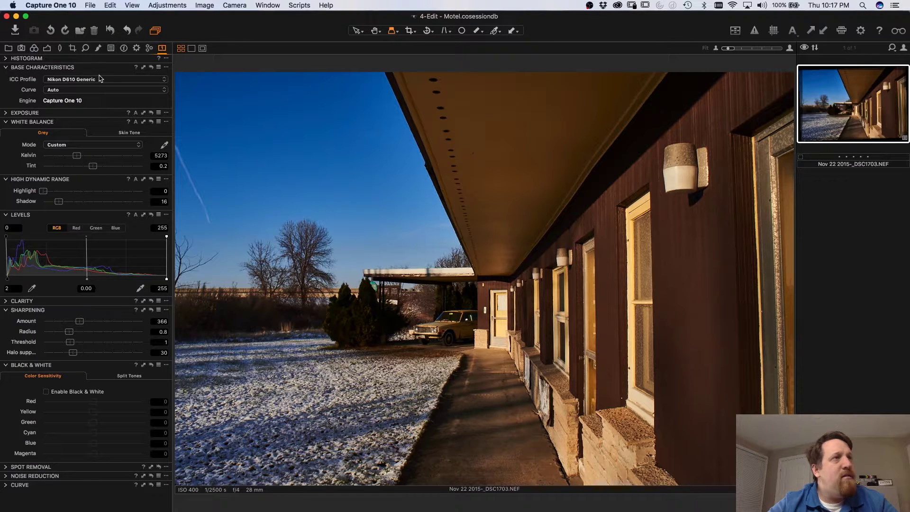
pyautogui.click(6, 113)
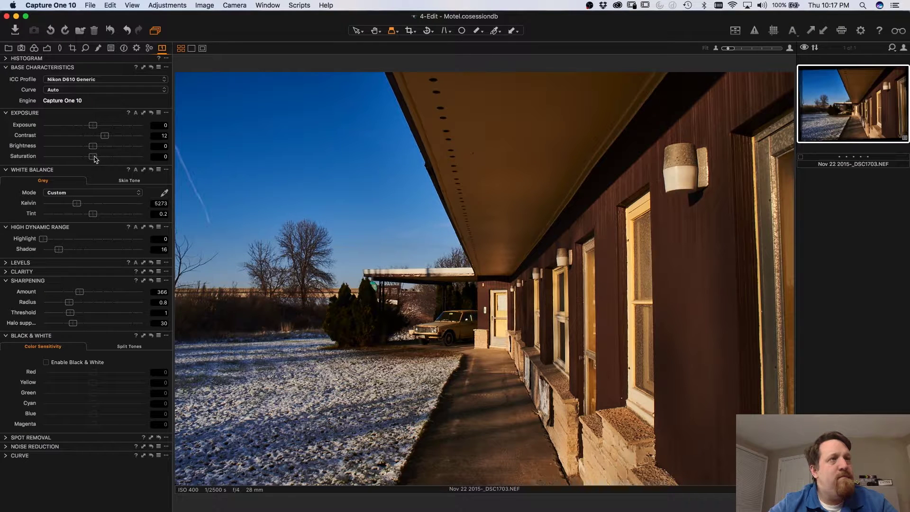
pyautogui.moveTo(95, 157); pyautogui.dragTo(98, 155)
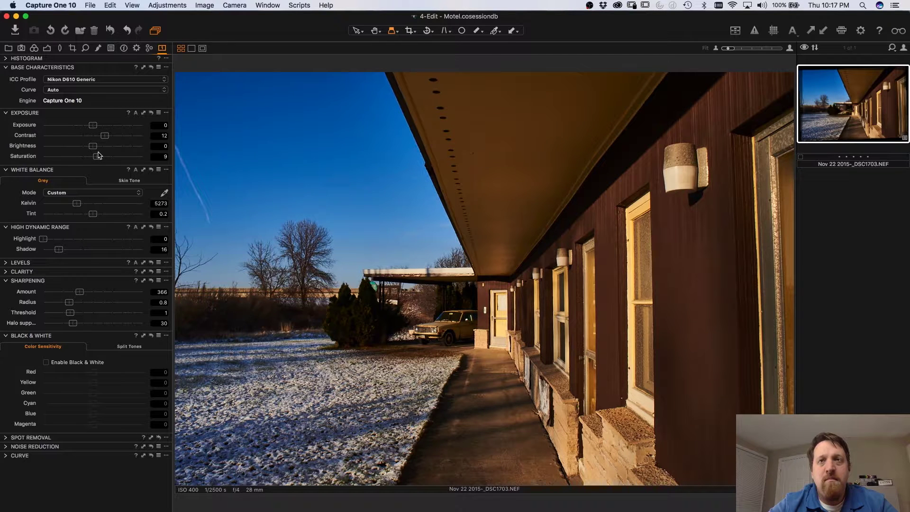
pyautogui.moveTo(98, 157); pyautogui.dragTo(95, 157)
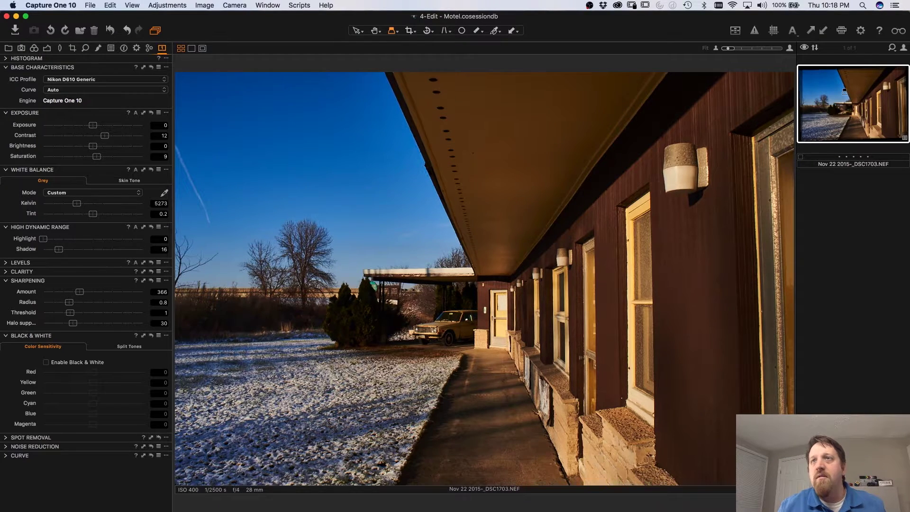
# - Clone the edited photo as a second variant and tint its shadows blue-purple with the 3-way color balance
pyautogui.press('F3')
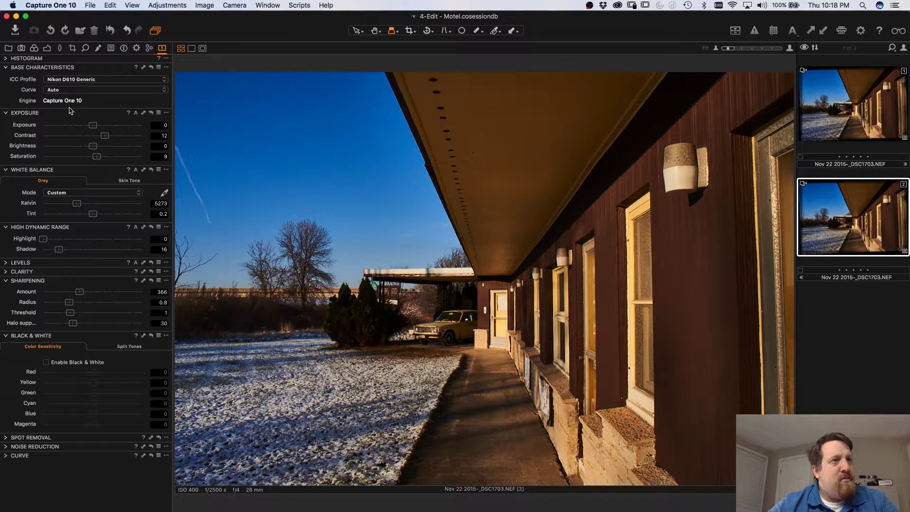
pyautogui.click(35, 48)
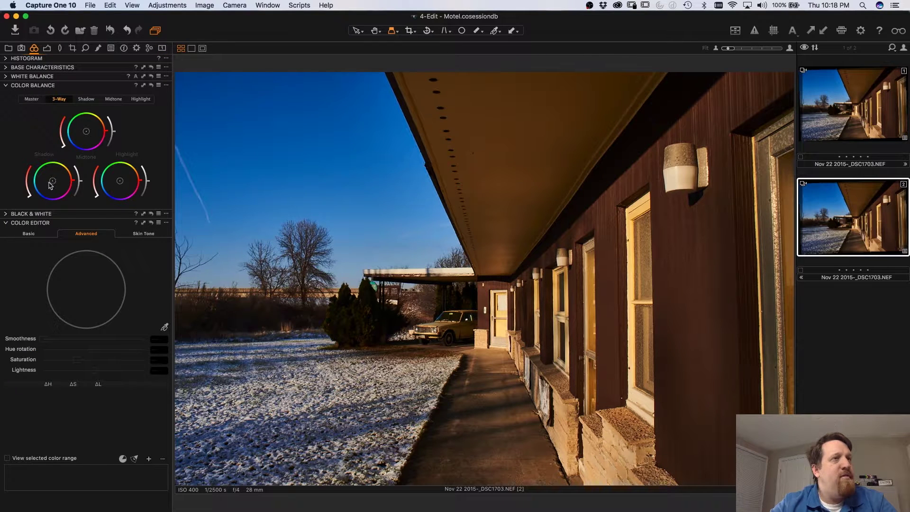
pyautogui.moveTo(53, 184); pyautogui.dragTo(49, 190)
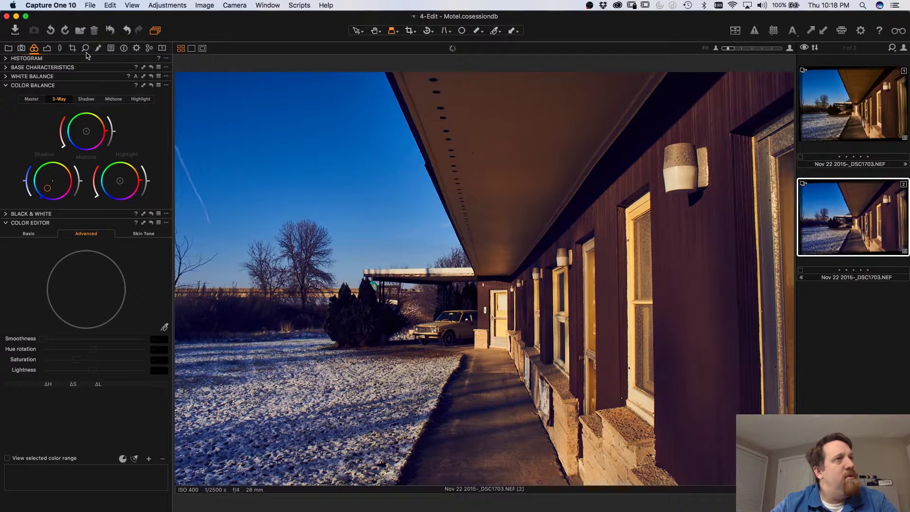
# - Darken the cloned variant to an exposure of -0.95 and raise its high dynamic range shadow to 28
pyautogui.click(162, 49)
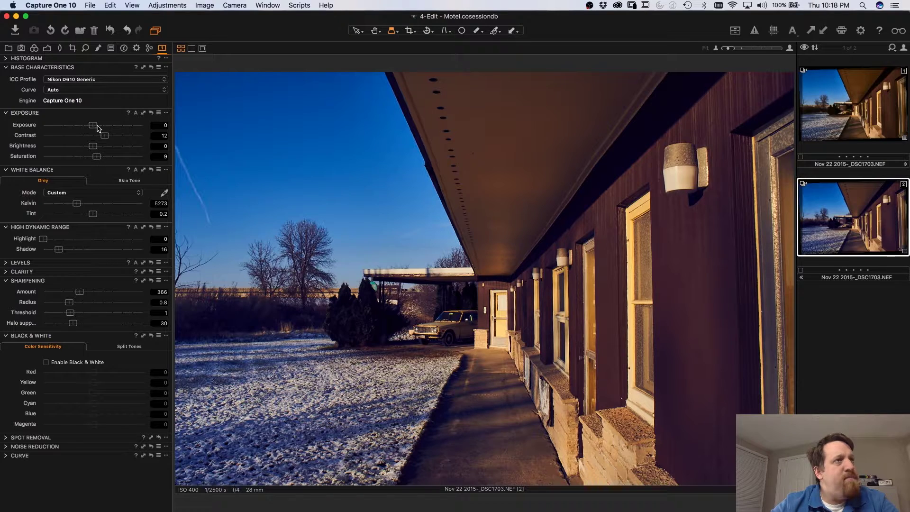
pyautogui.moveTo(97, 128); pyautogui.dragTo(85, 130)
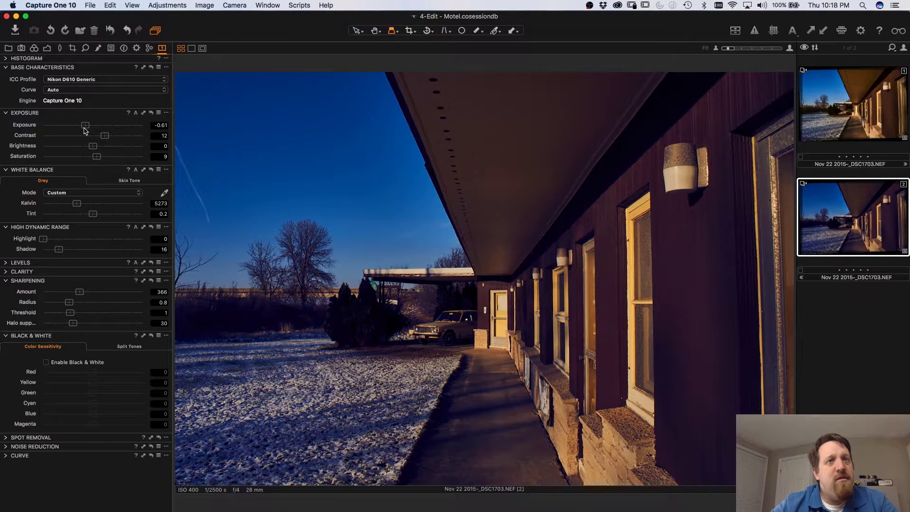
pyautogui.moveTo(85, 130); pyautogui.dragTo(82, 131)
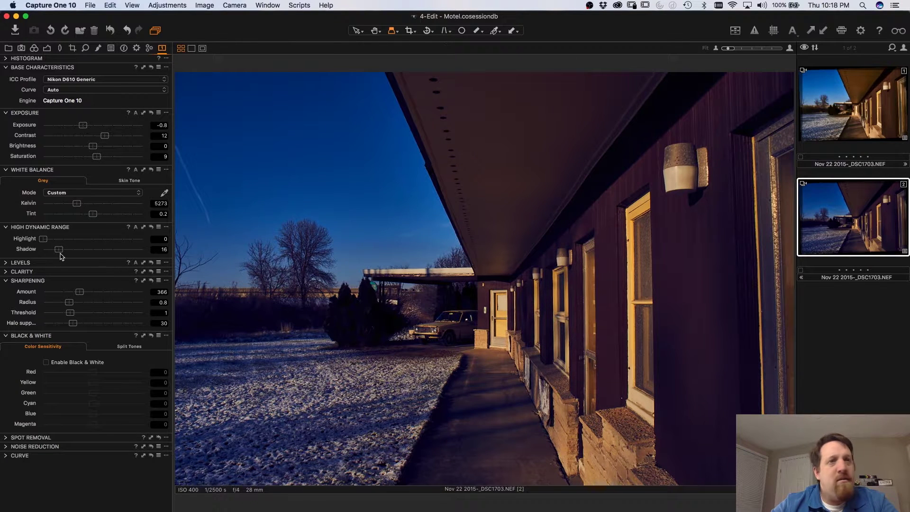
pyautogui.moveTo(60, 255); pyautogui.dragTo(72, 257)
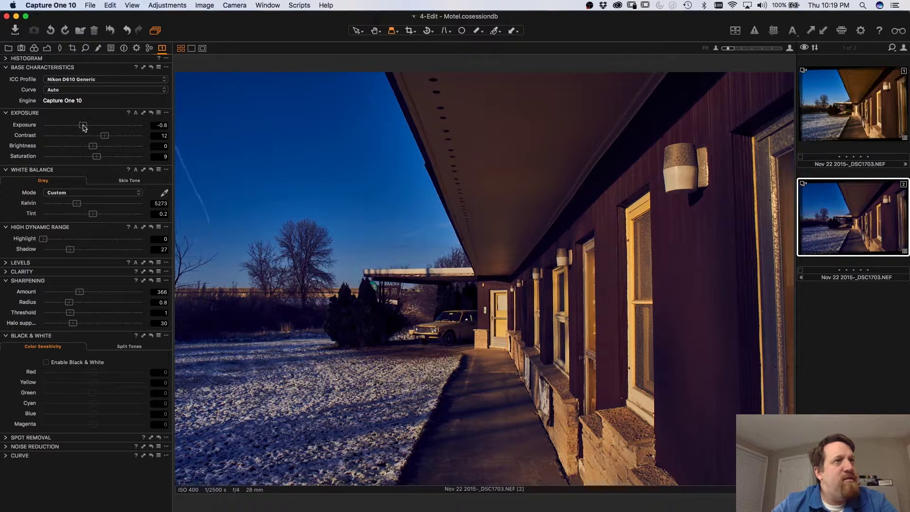
pyautogui.moveTo(83, 126); pyautogui.dragTo(81, 126)
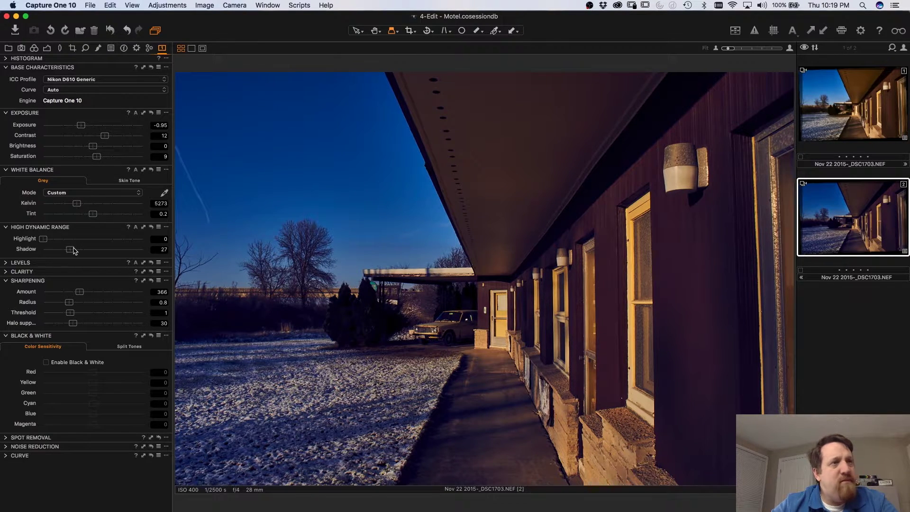
pyautogui.moveTo(73, 252); pyautogui.dragTo(74, 252)
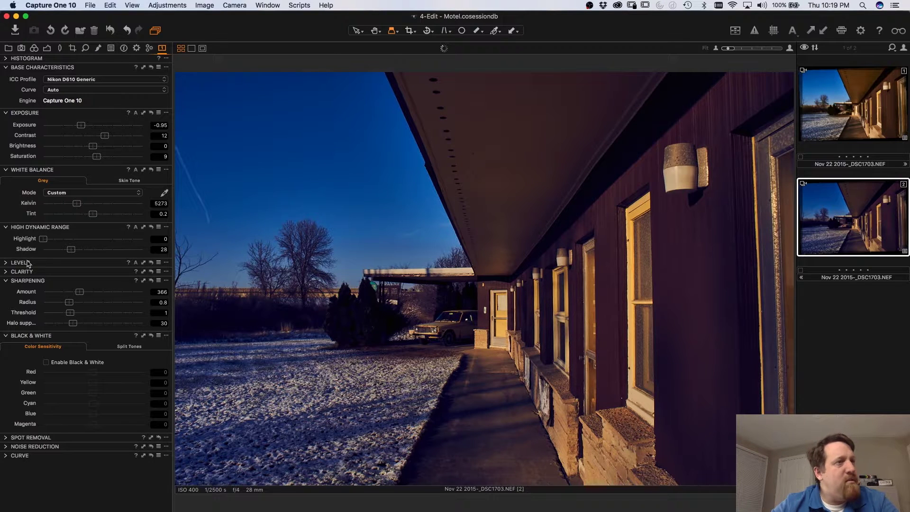
# - Shift the cloned variant's midtones slightly toward blue-purple with the 3-way color balance
pyautogui.click(7, 264)
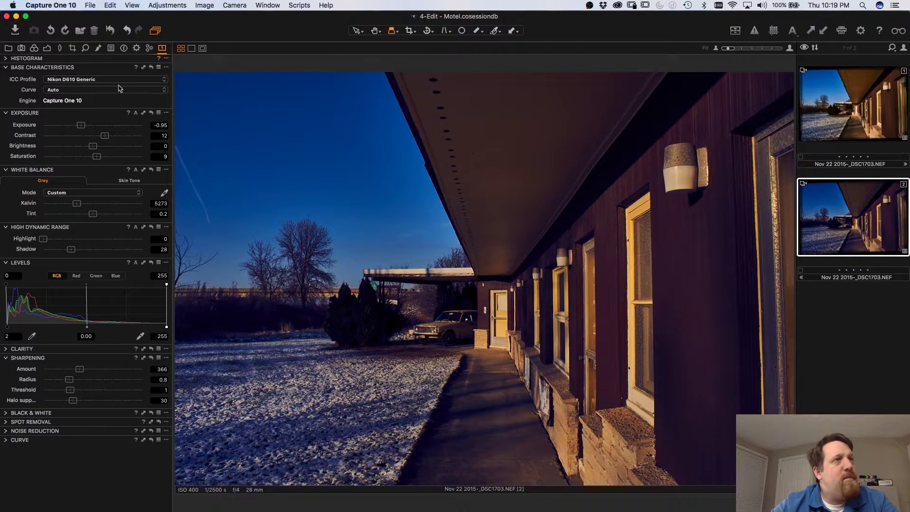
pyautogui.click(34, 47)
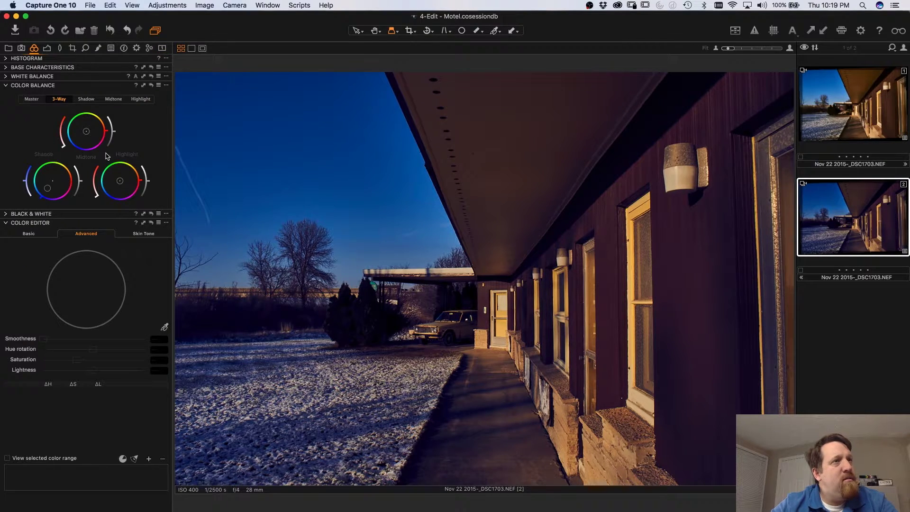
pyautogui.moveTo(85, 133)
pyautogui.mouseDown()
pyautogui.moveTo(79, 144)
pyautogui.moveTo(84, 137)
pyautogui.mouseUp()
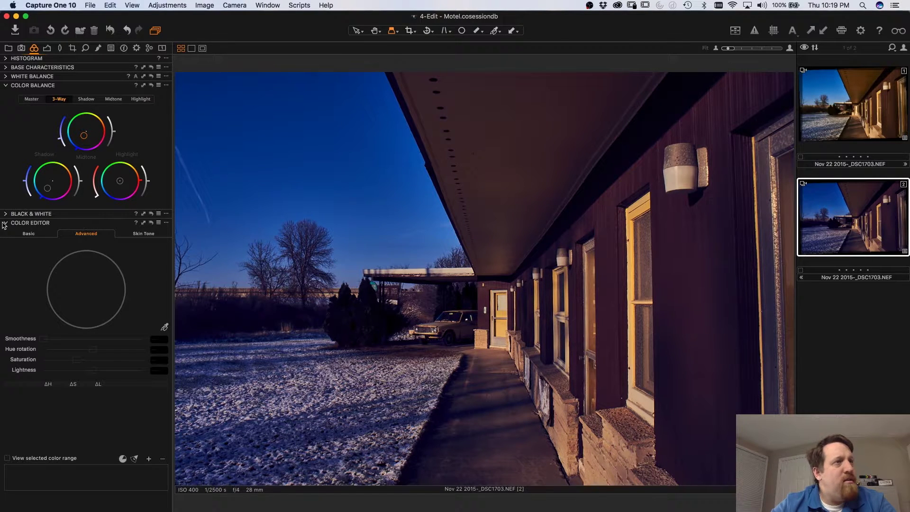
# - Sample the sky blue and the door's yellow in the advanced color editor, setting their lightness to -31.6 and -40.0 respectively
pyautogui.click(165, 327)
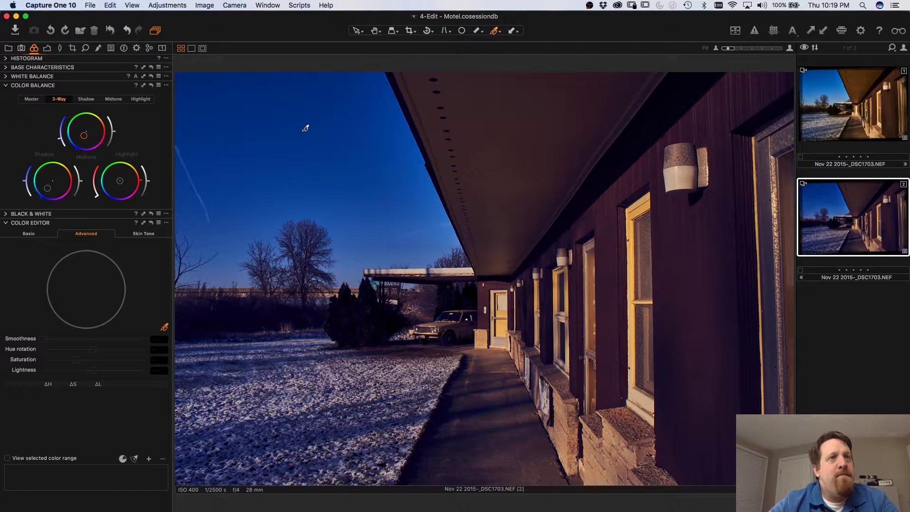
pyautogui.click(188, 138)
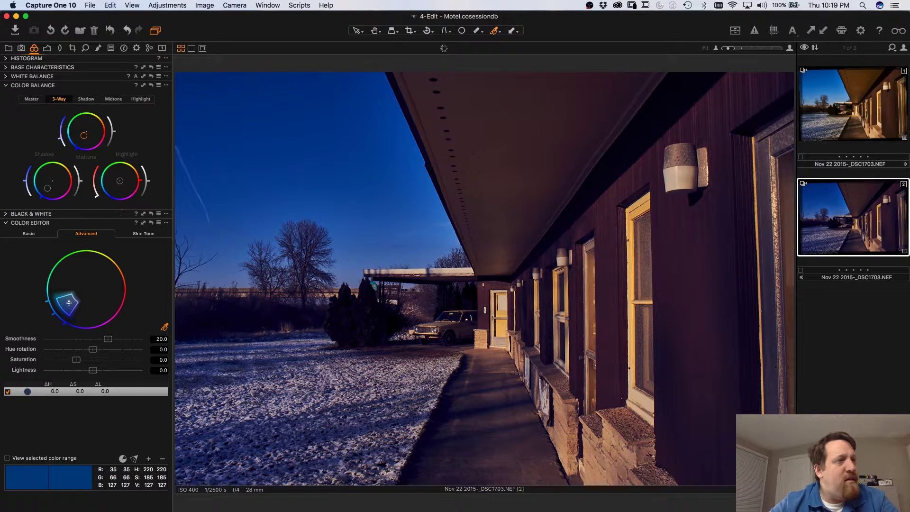
pyautogui.click(7, 458)
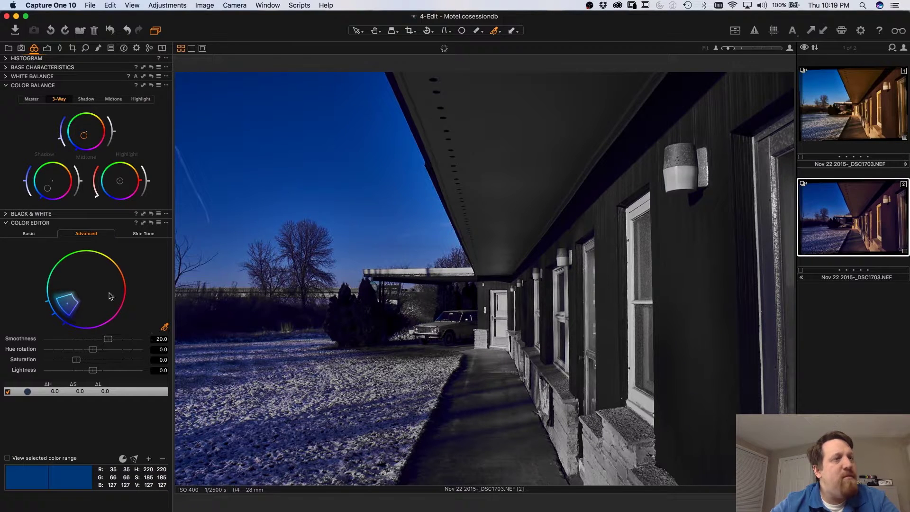
pyautogui.moveTo(94, 374); pyautogui.dragTo(71, 370)
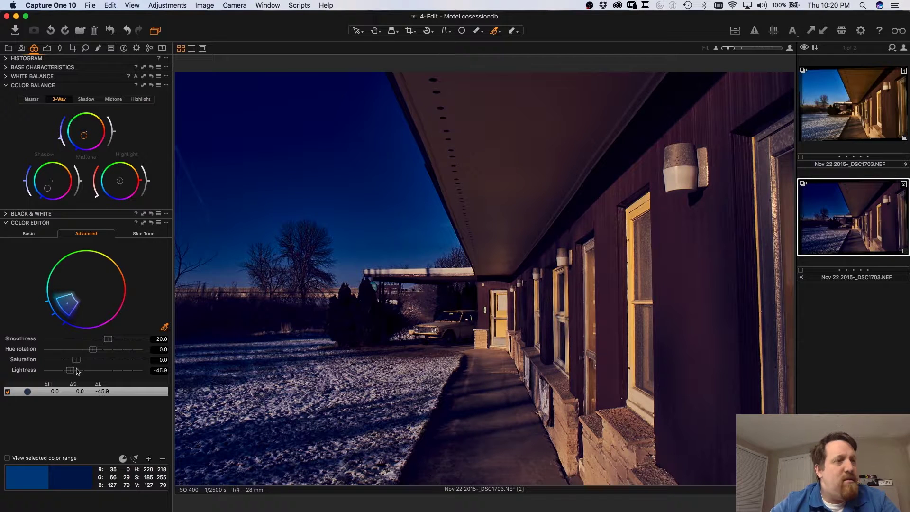
pyautogui.moveTo(71, 373); pyautogui.dragTo(77, 373)
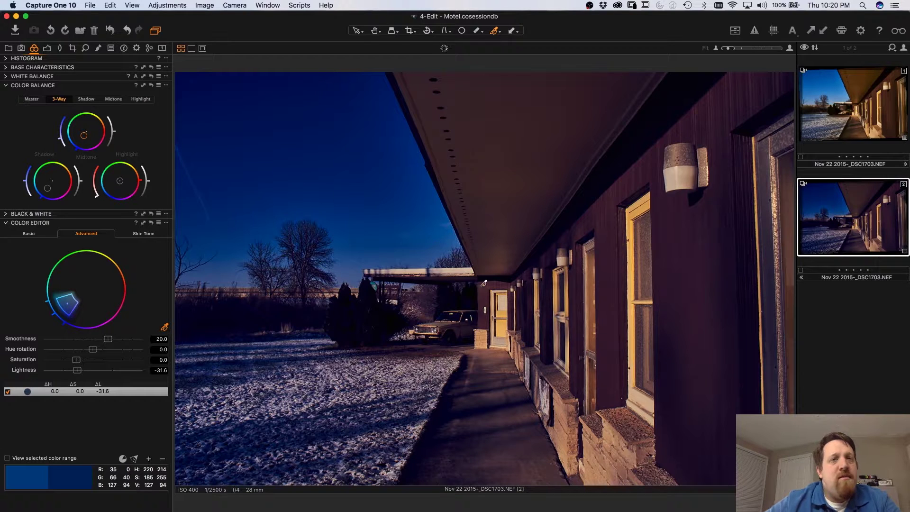
pyautogui.click(504, 311)
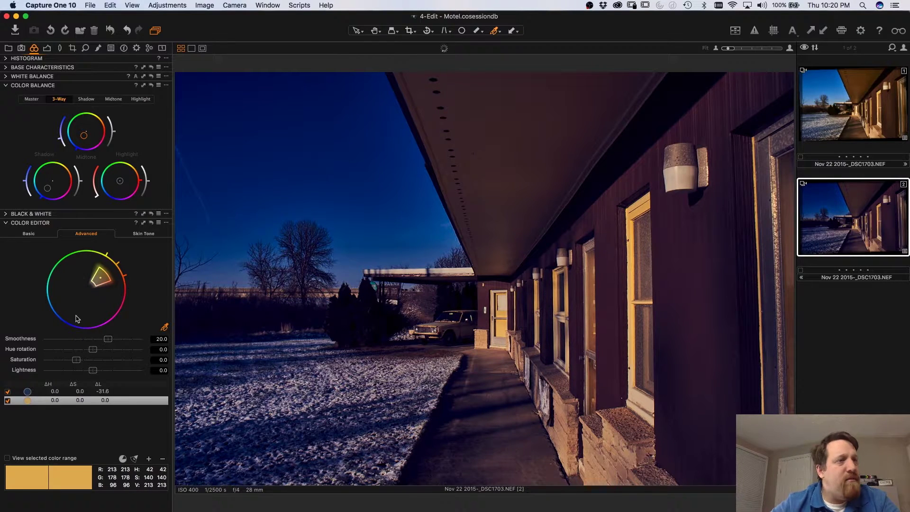
pyautogui.moveTo(93, 373); pyautogui.dragTo(73, 372)
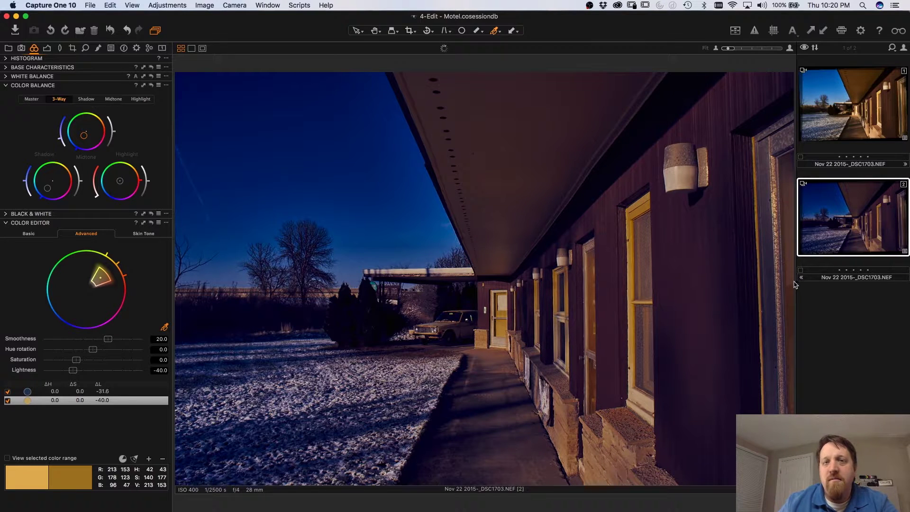
# - Clone the first, naturally colored variant as a third variant and enable black and white on it
pyautogui.click(859, 114)
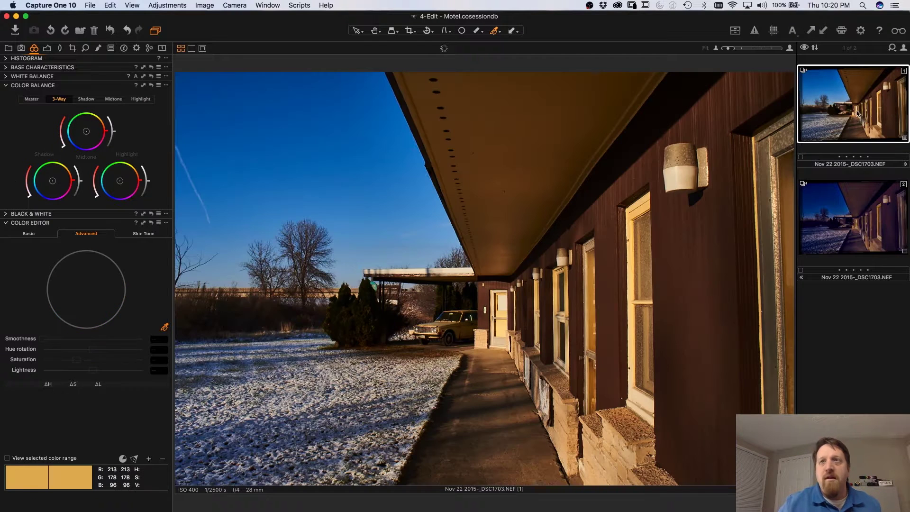
pyautogui.press('F8')
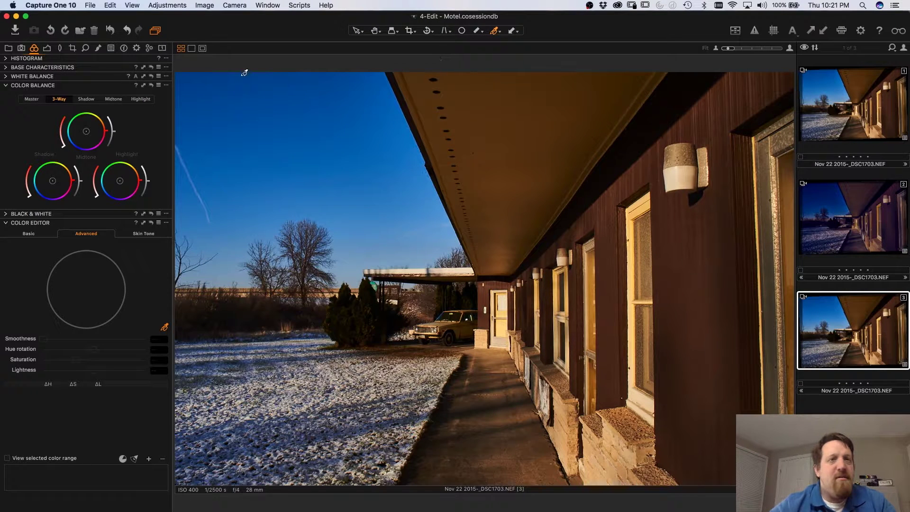
pyautogui.click(162, 48)
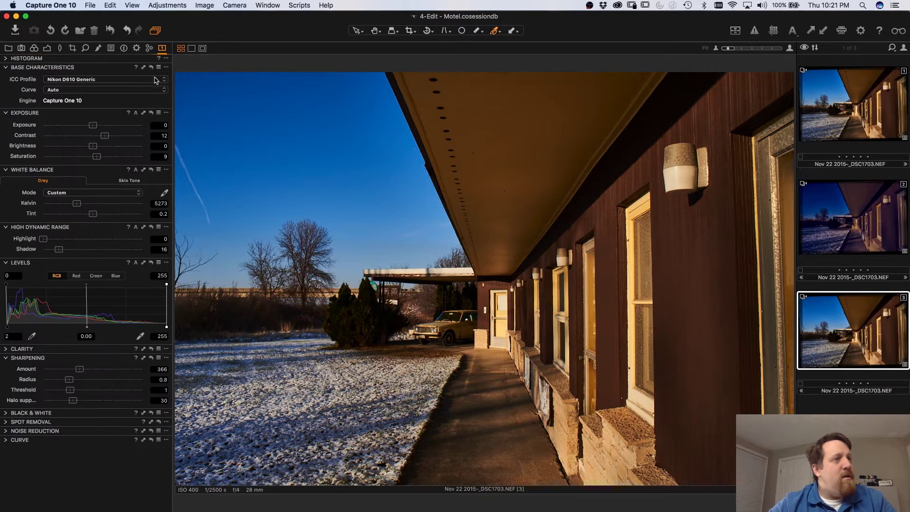
pyautogui.click(6, 413)
pyautogui.click(46, 413)
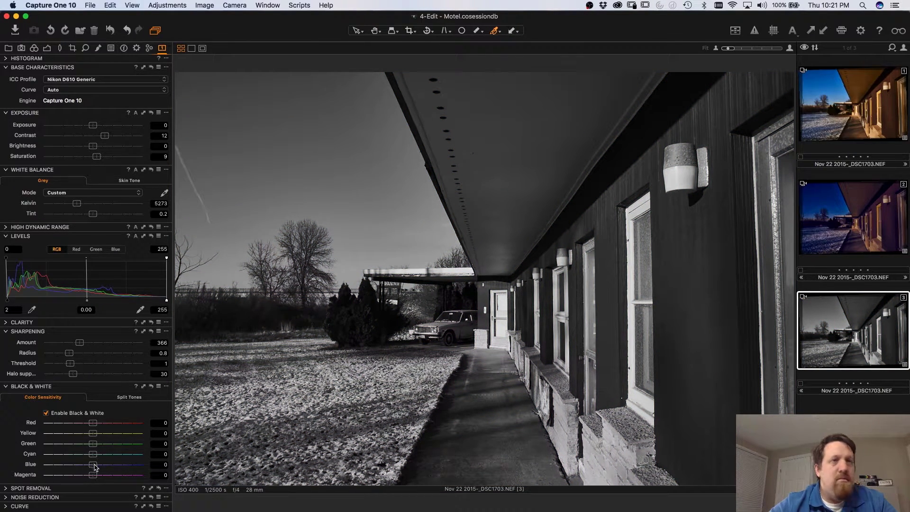
# - Set the third variant's black-and-white blue sensitivity to -26 and its contrast to 20
pyautogui.moveTo(93, 467); pyautogui.dragTo(84, 464)
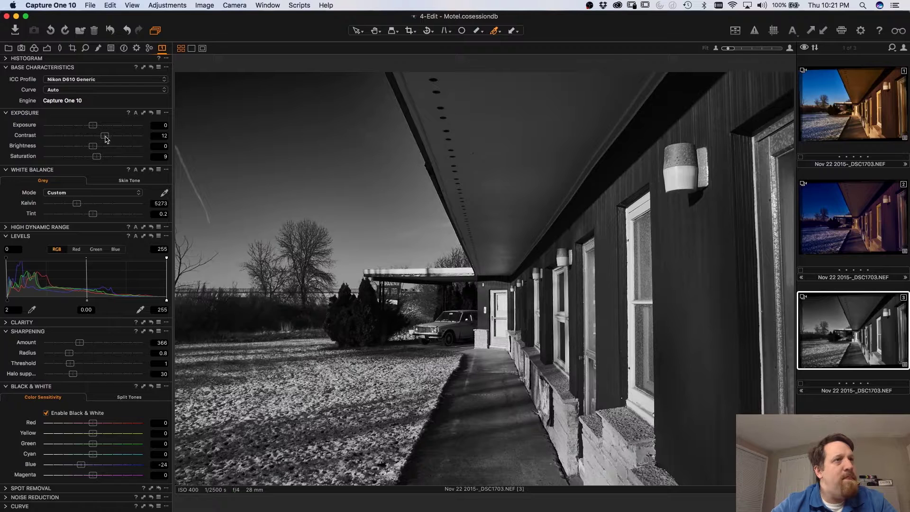
pyautogui.moveTo(106, 136); pyautogui.dragTo(119, 141)
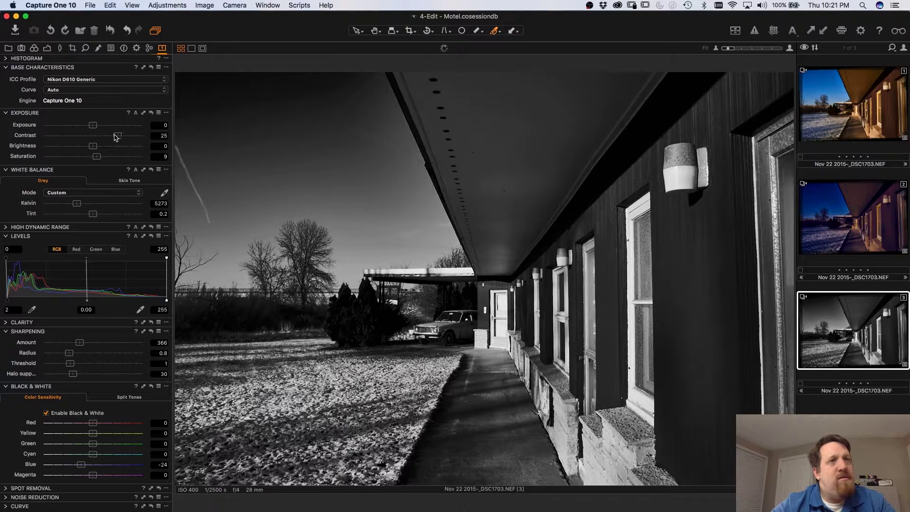
pyautogui.moveTo(118, 138); pyautogui.dragTo(112, 137)
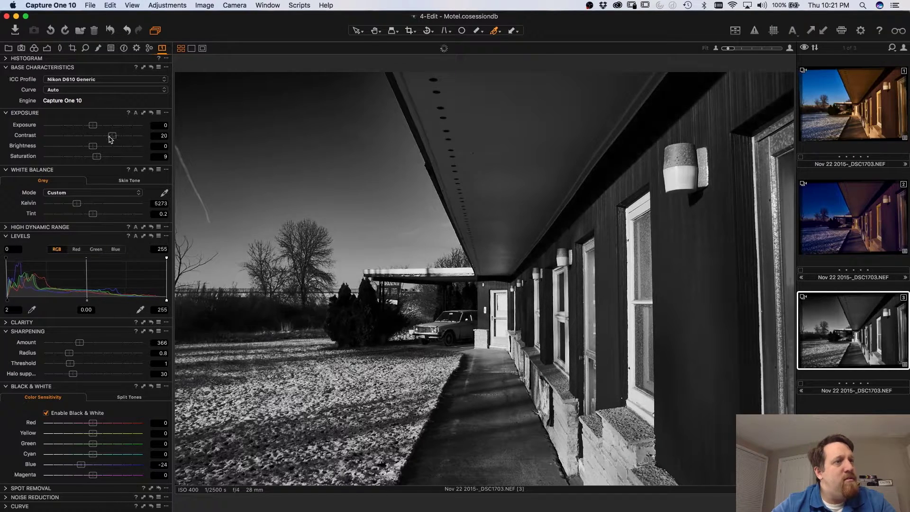
pyautogui.moveTo(81, 465); pyautogui.dragTo(80, 468)
pyautogui.moveTo(80, 467); pyautogui.dragTo(81, 467)
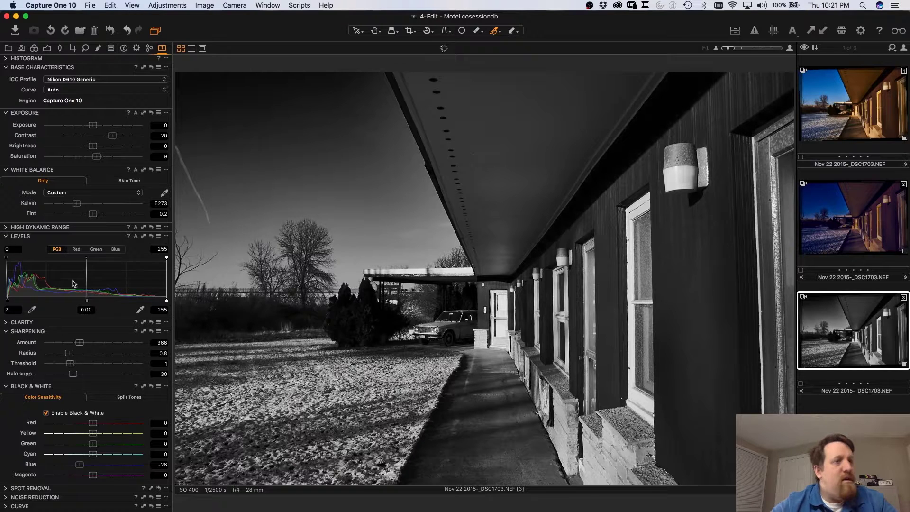
# - Set the black-and-white yellow sensitivity to -25 and the red sensitivity to 4
pyautogui.moveTo(92, 435); pyautogui.dragTo(83, 435)
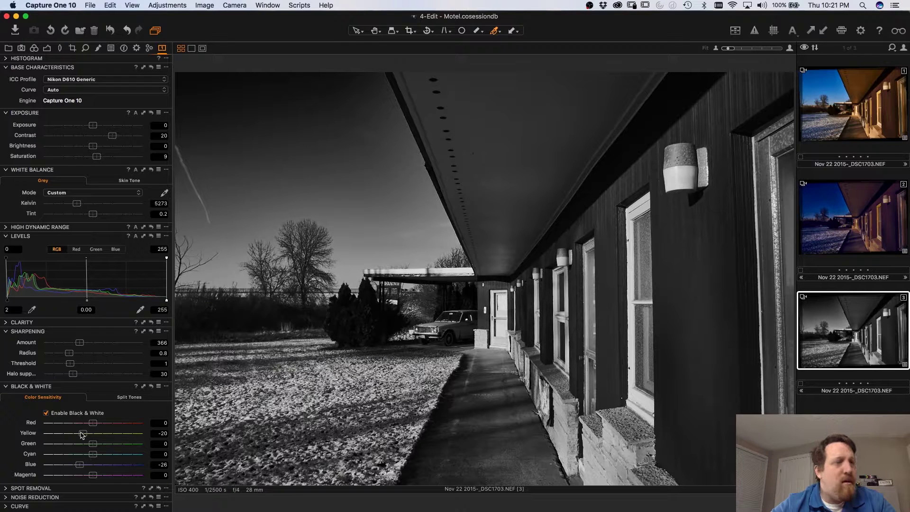
pyautogui.moveTo(109, 435); pyautogui.dragTo(84, 435)
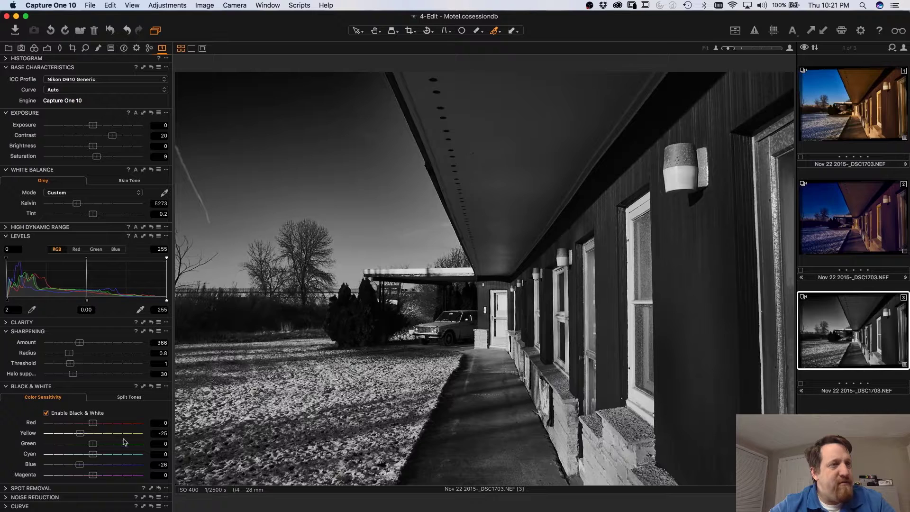
pyautogui.moveTo(94, 424)
pyautogui.mouseDown()
pyautogui.moveTo(135, 425)
pyautogui.moveTo(90, 426)
pyautogui.mouseUp()
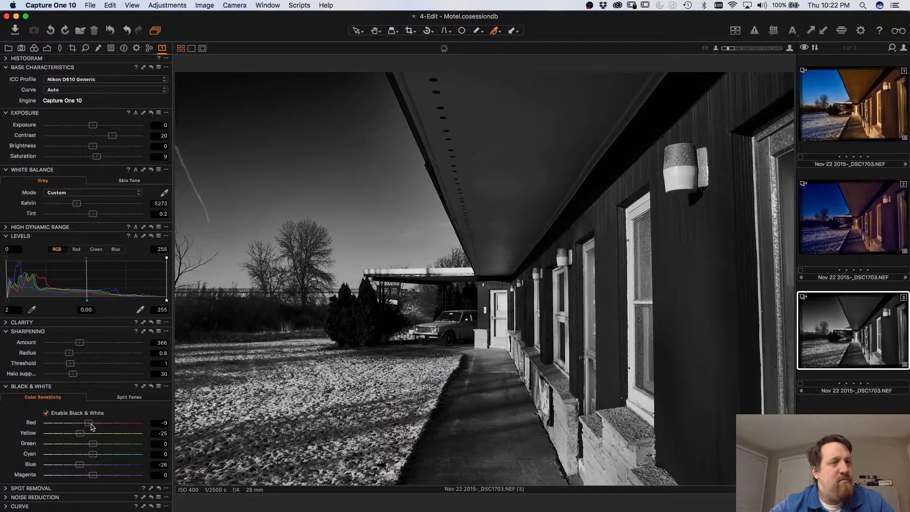
pyautogui.moveTo(91, 424); pyautogui.dragTo(93, 424)
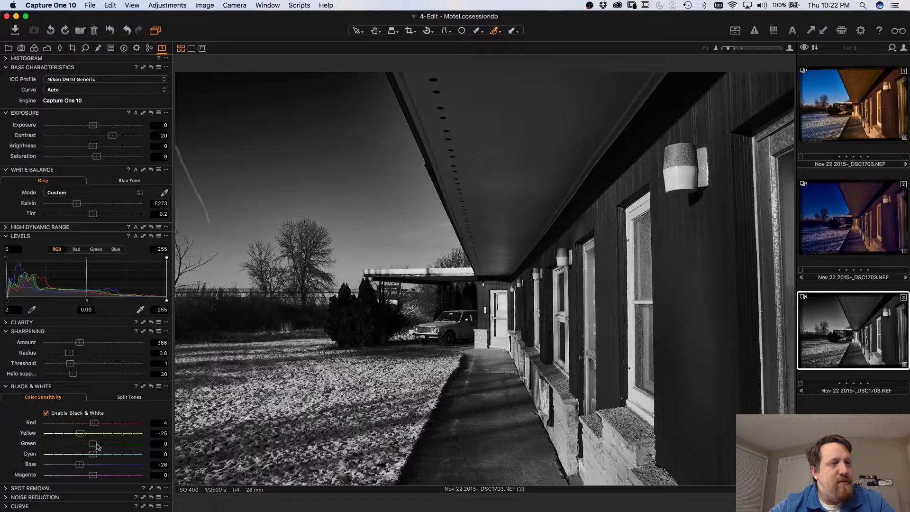
# - Keep the black-and-white green sensitivity at 0 and lower the cyan sensitivity to -20
pyautogui.moveTo(94, 446)
pyautogui.mouseDown()
pyautogui.moveTo(129, 448)
pyautogui.moveTo(75, 452)
pyautogui.moveTo(95, 444)
pyautogui.mouseUp()
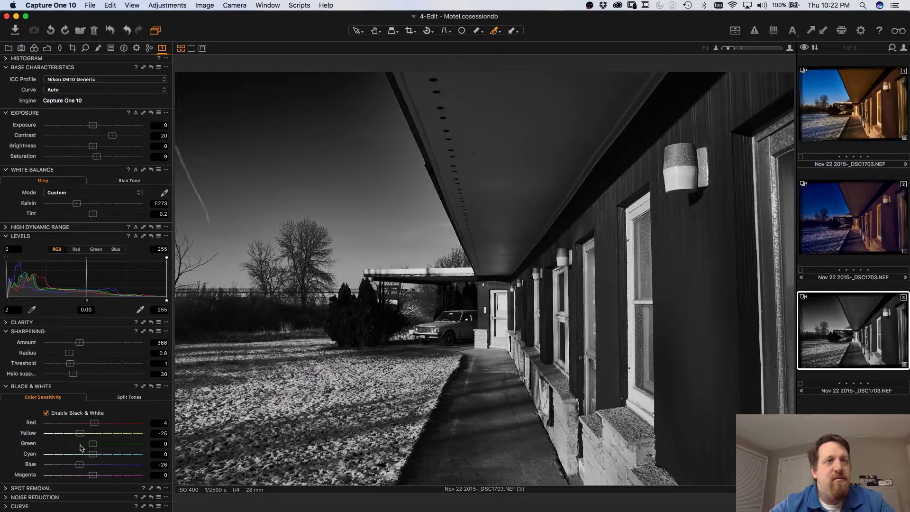
pyautogui.moveTo(97, 455); pyautogui.dragTo(87, 456)
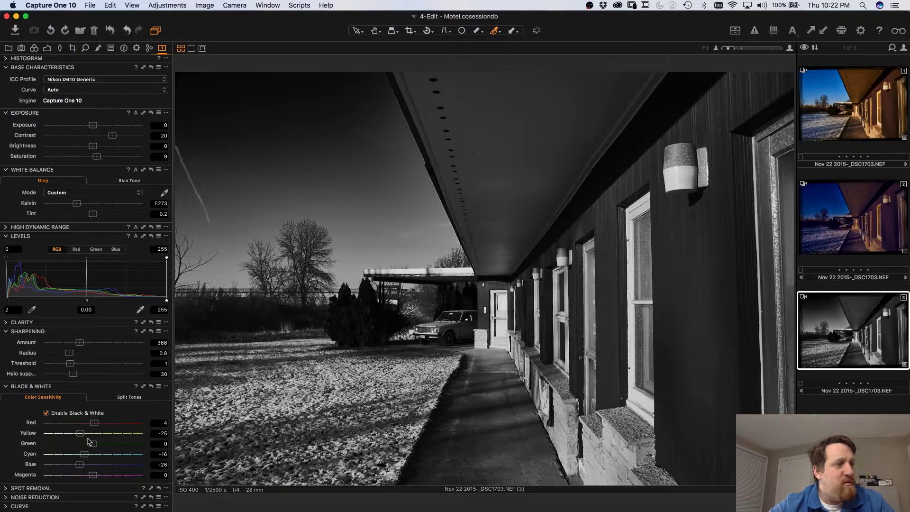
pyautogui.moveTo(84, 454); pyautogui.dragTo(81, 453)
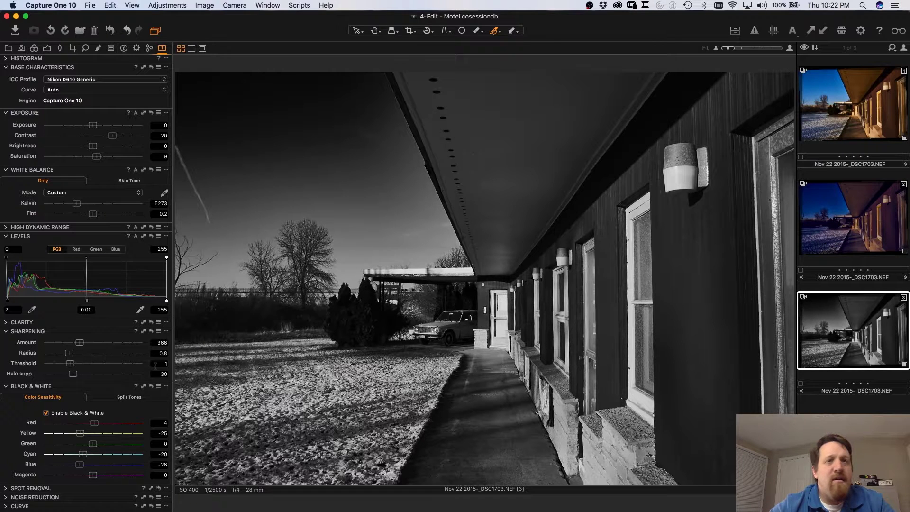
# - Raise the black-and-white variant's clarity to 46 with the Natural method
pyautogui.moveTo(5, 326); pyautogui.dragTo(7, 324)
pyautogui.click(6, 325)
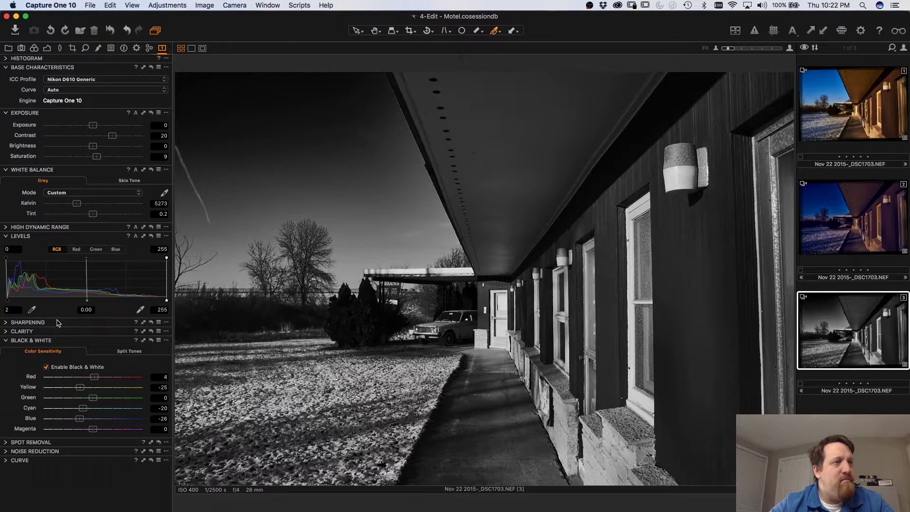
pyautogui.click(7, 331)
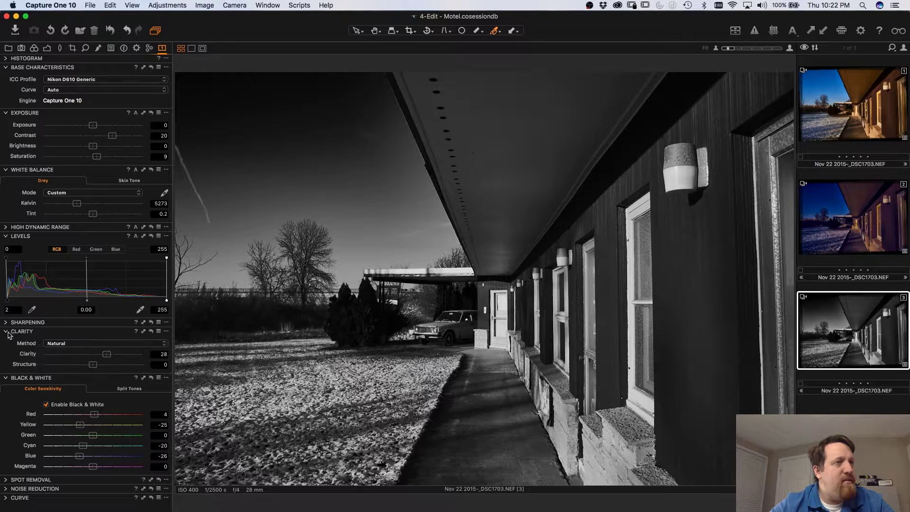
pyautogui.moveTo(107, 357); pyautogui.dragTo(116, 357)
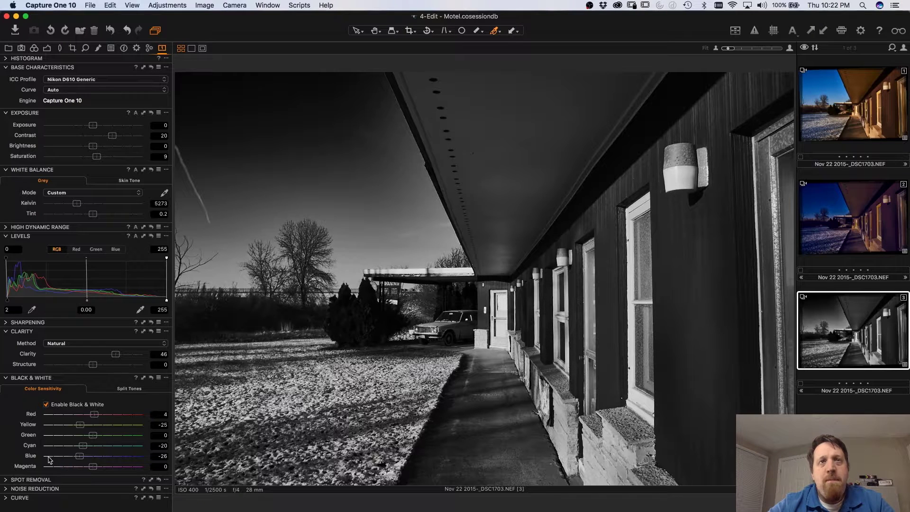
pyautogui.click(72, 49)
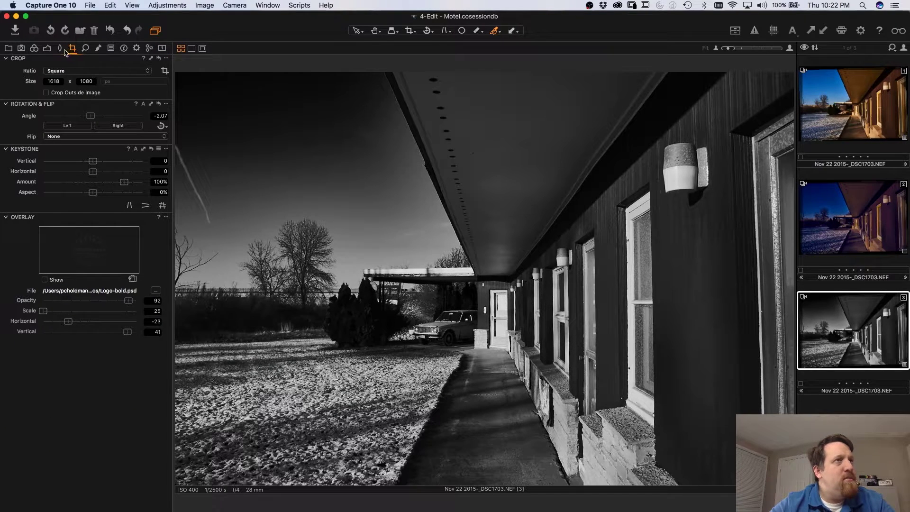
pyautogui.click(60, 49)
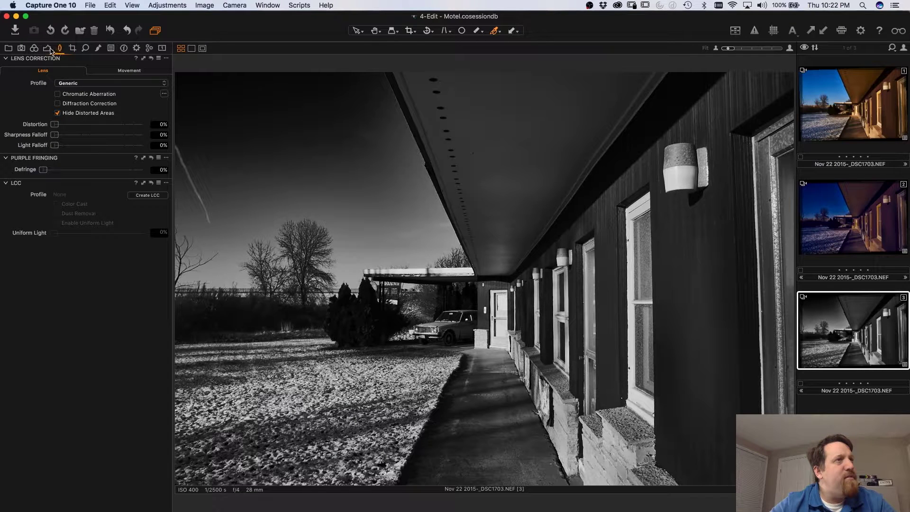
pyautogui.click(47, 48)
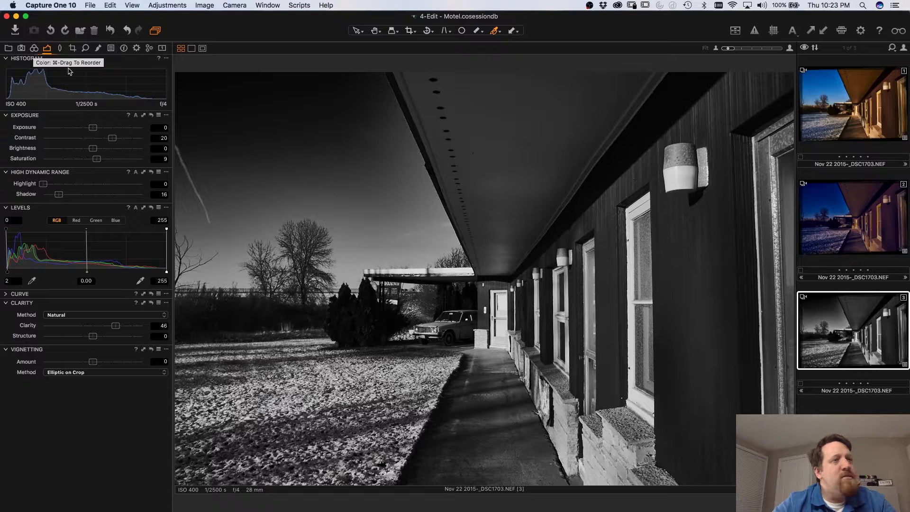
pyautogui.click(162, 49)
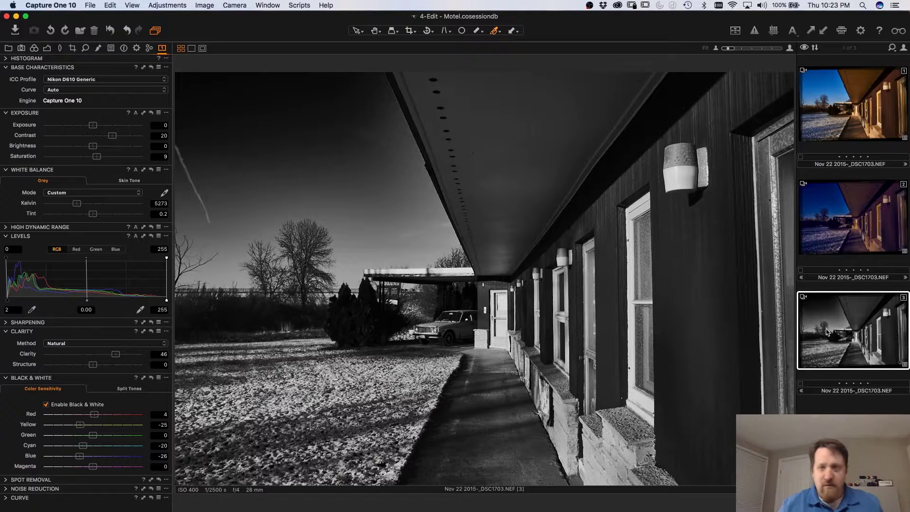
# - Clone the black-and-white variant and soften the copy with yellow -11, cyan -8, blue -6 and contrast 14
pyautogui.press('F2')
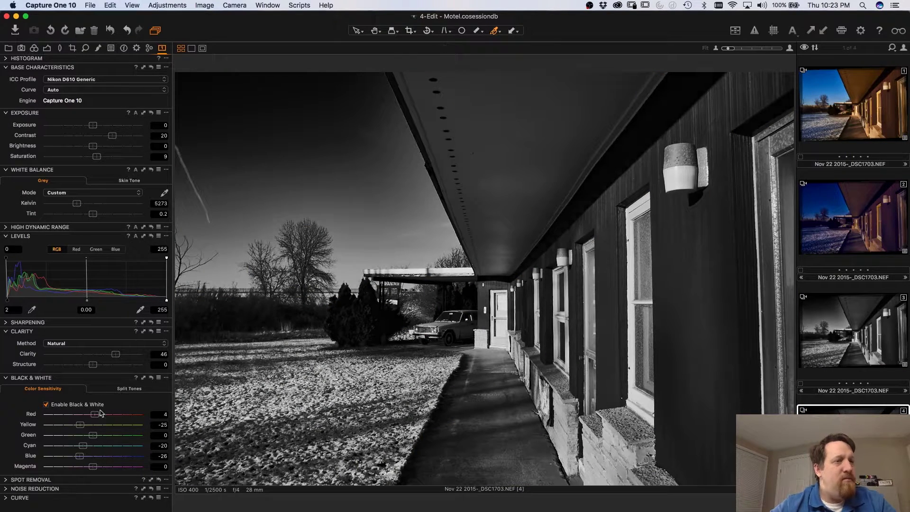
pyautogui.moveTo(79, 456); pyautogui.dragTo(89, 427)
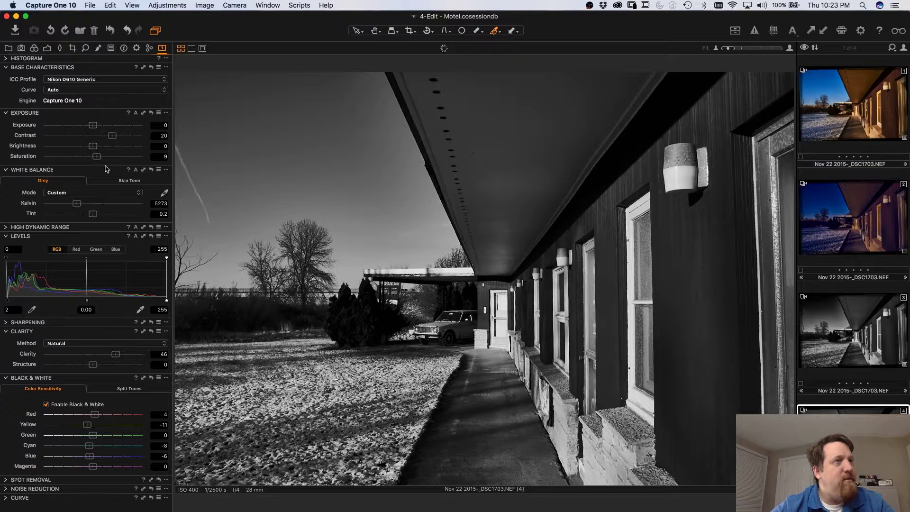
pyautogui.moveTo(111, 137); pyautogui.dragTo(104, 143)
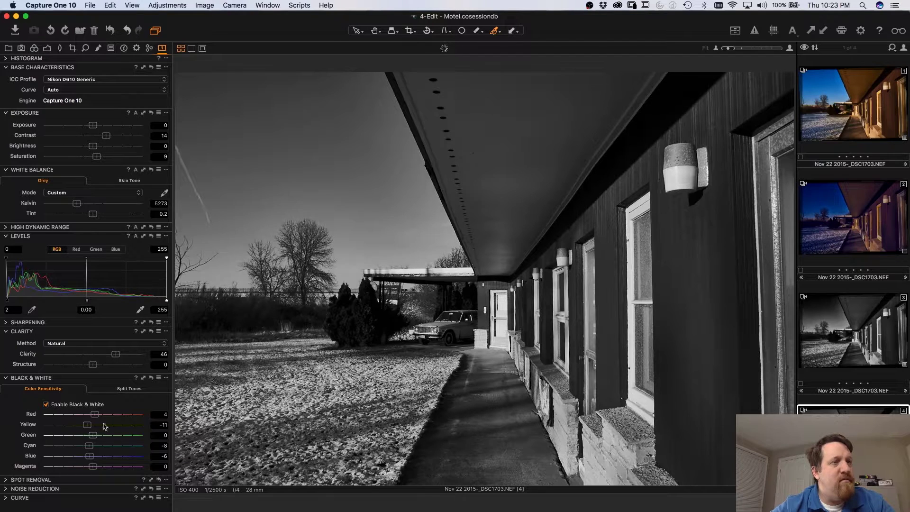
# - Raise the softer black-and-white variant's red sensitivity to 20 and apply the built-in Tone Sepia 2 preset
pyautogui.moveTo(96, 415); pyautogui.dragTo(103, 415)
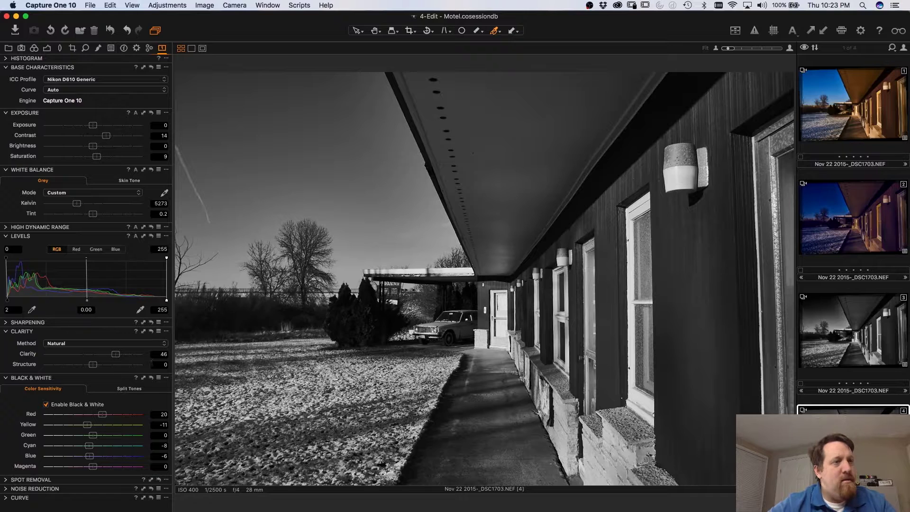
pyautogui.click(130, 389)
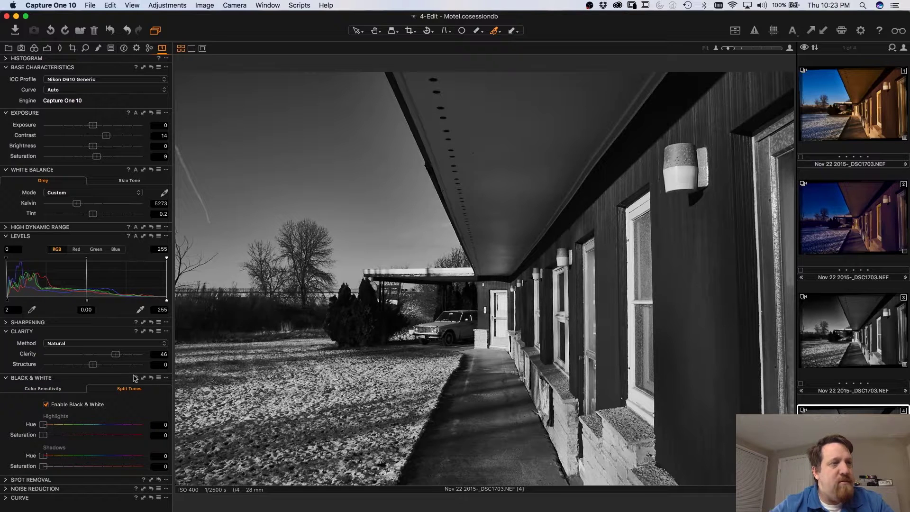
pyautogui.click(159, 382)
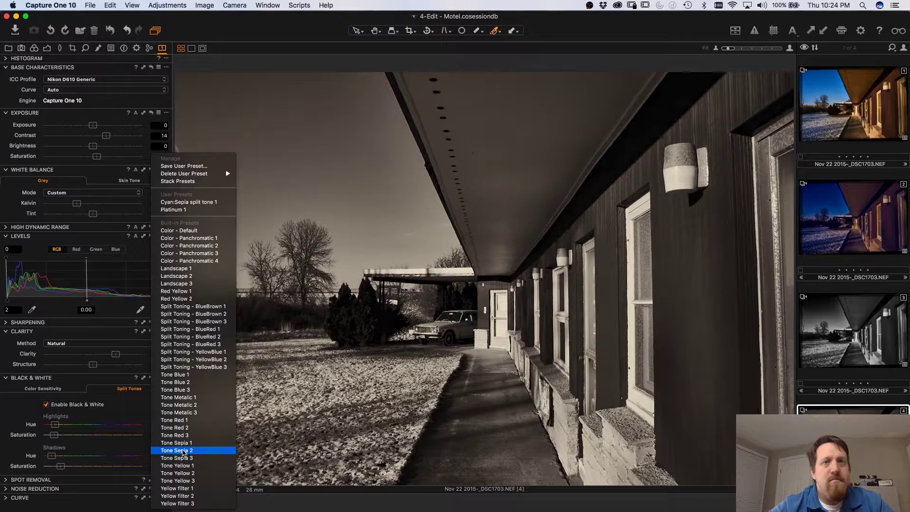
pyautogui.click(184, 451)
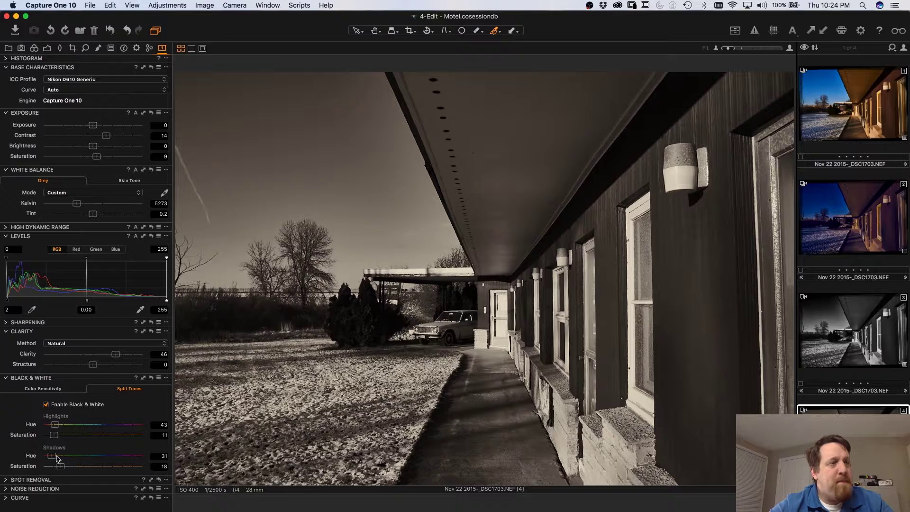
# - Adjust the split tones to shadow hue 216, shadow saturation 7 and highlight saturation 23
pyautogui.moveTo(53, 456); pyautogui.dragTo(100, 455)
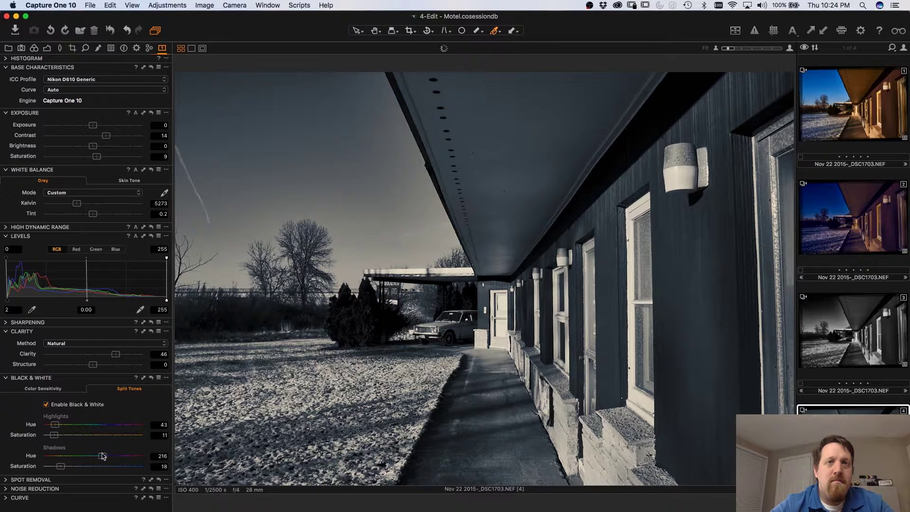
pyautogui.moveTo(62, 467); pyautogui.dragTo(53, 469)
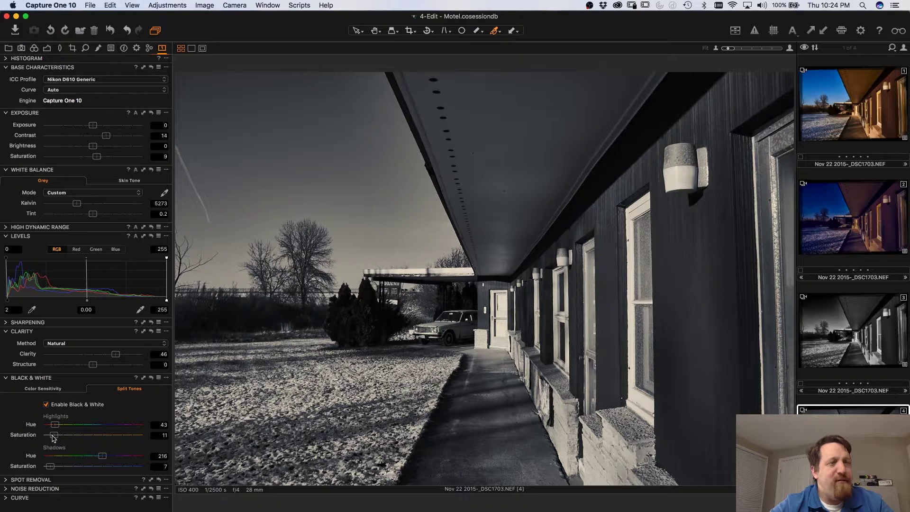
pyautogui.moveTo(53, 437); pyautogui.dragTo(100, 440)
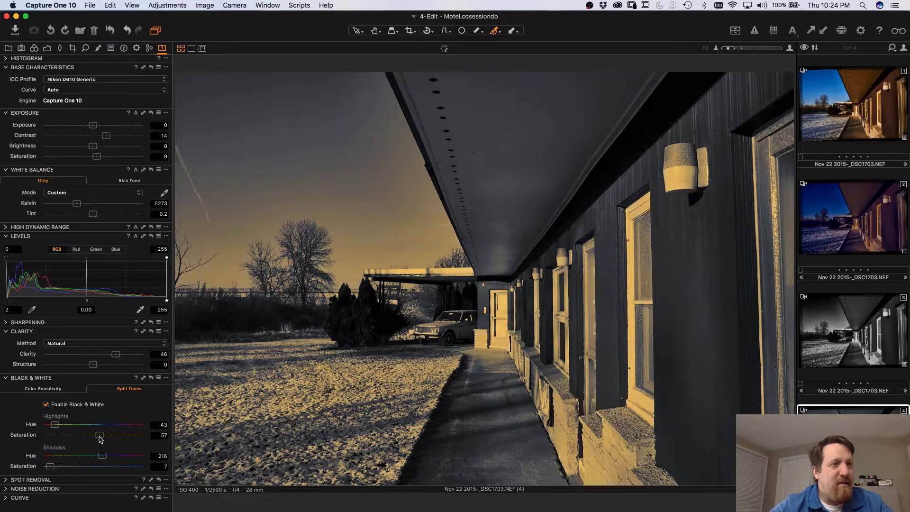
pyautogui.moveTo(100, 438); pyautogui.dragTo(148, 436)
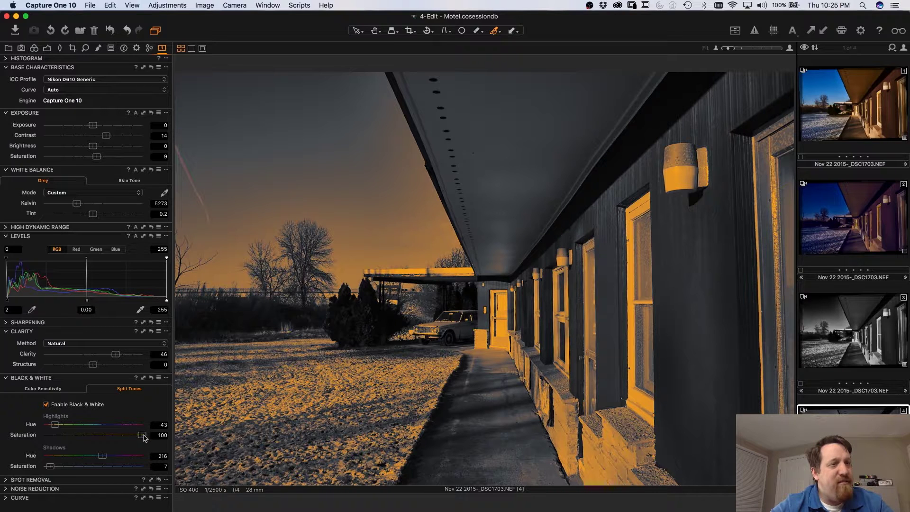
pyautogui.moveTo(141, 435); pyautogui.dragTo(65, 435)
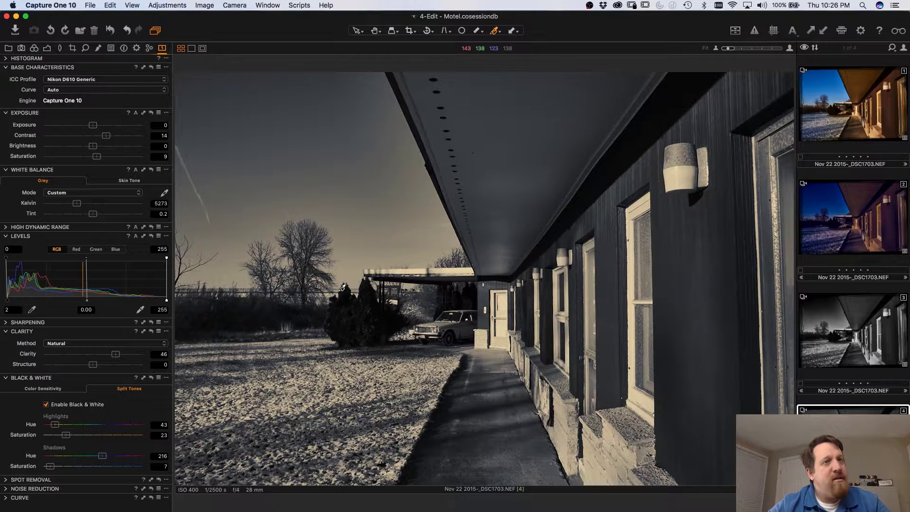
# - View the contrasty black-and-white and first color variants, and select all variants to compare them side by side
pyautogui.click(866, 339)
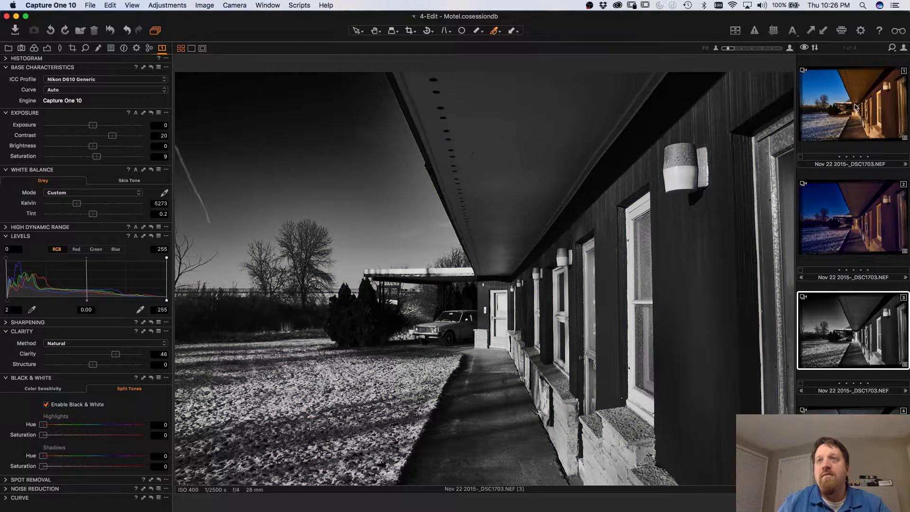
pyautogui.click(856, 120)
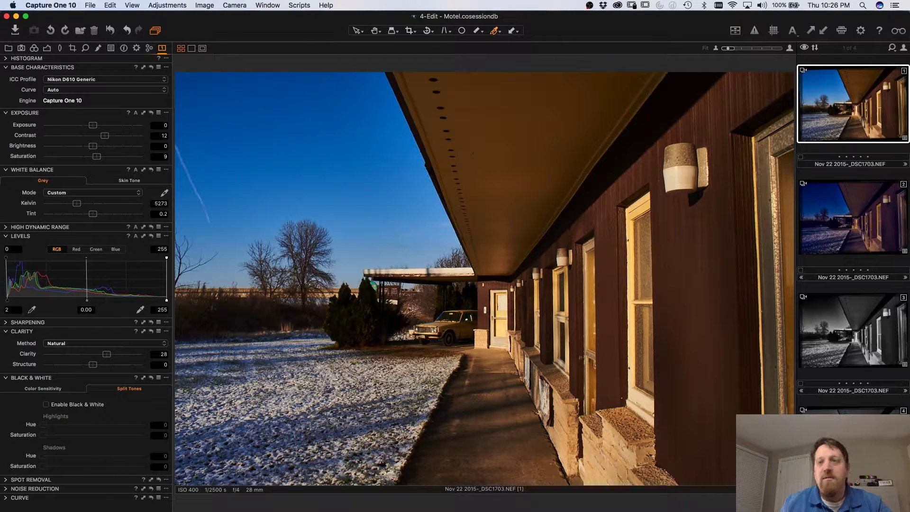
pyautogui.press('super+a')
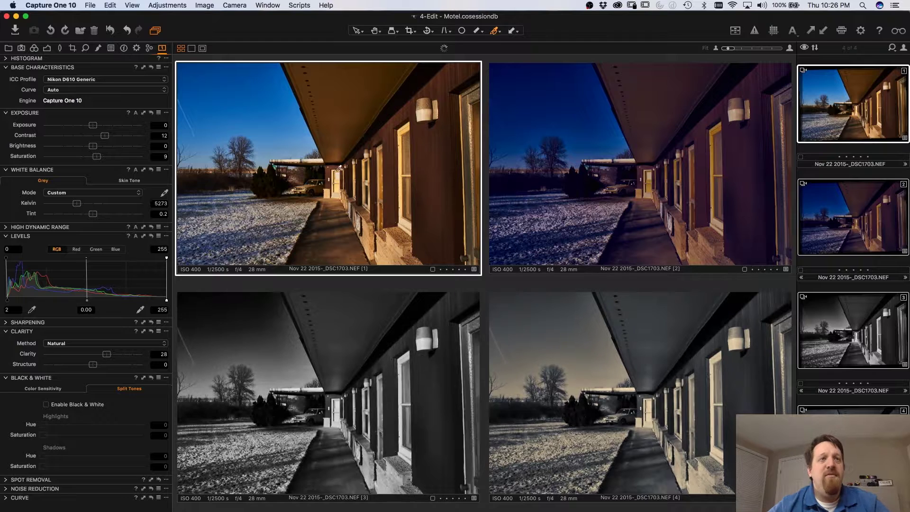